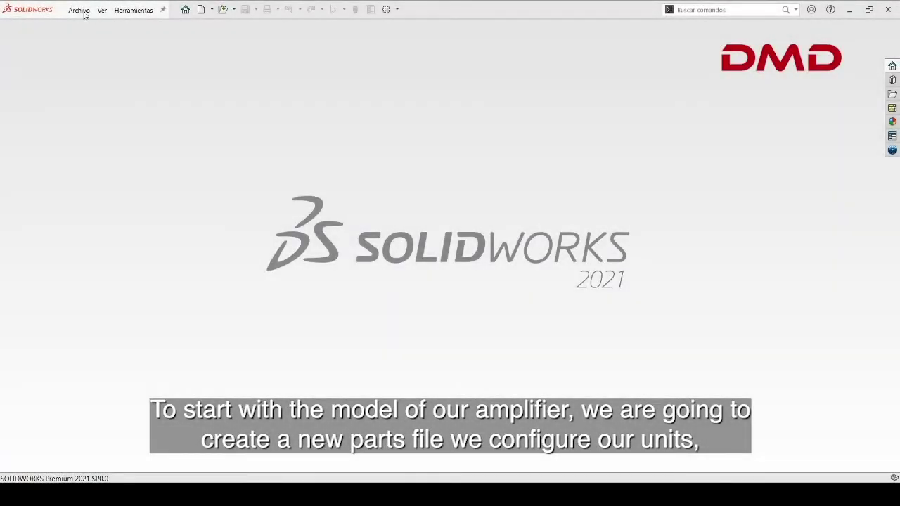
Create a new part and set its document units to MMGS.
click(79, 10)
click(85, 27)
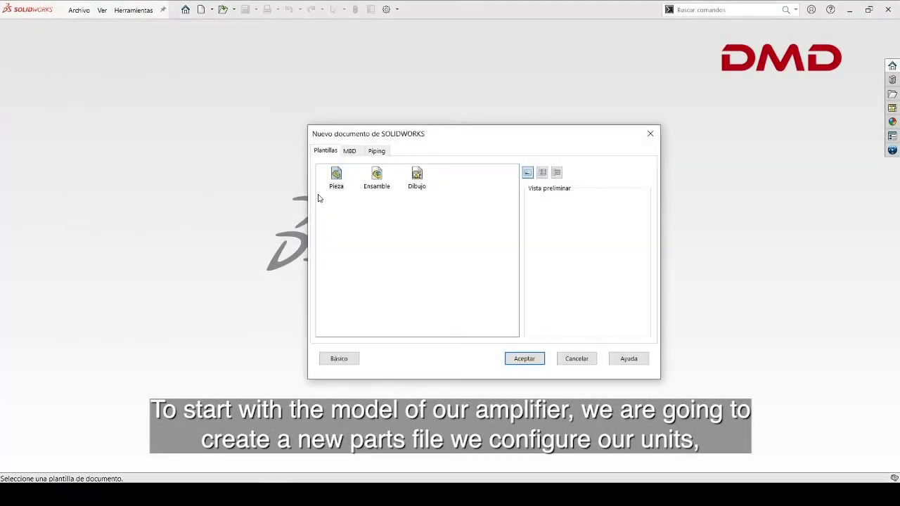
double_click(336, 176)
click(833, 479)
click(816, 424)
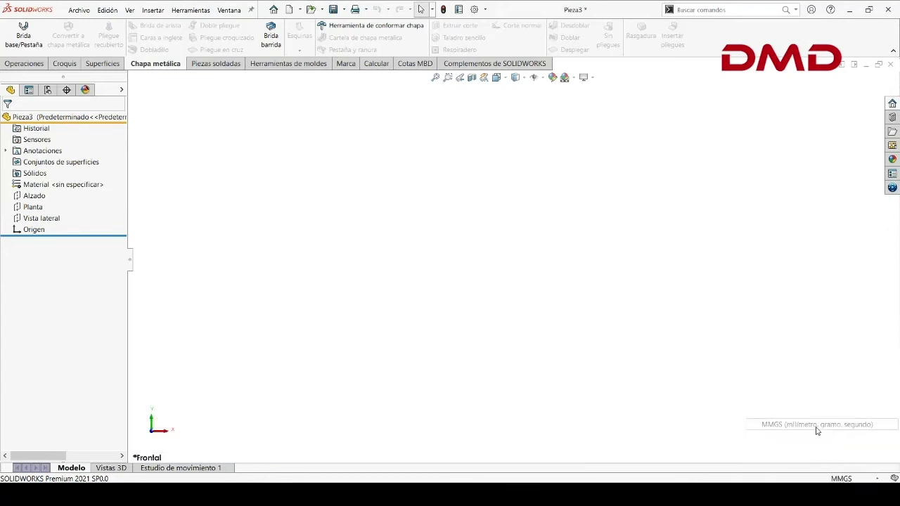
Sketch a U-shaped outline of lines on the Alzado (front) plane.
right_click(43, 202)
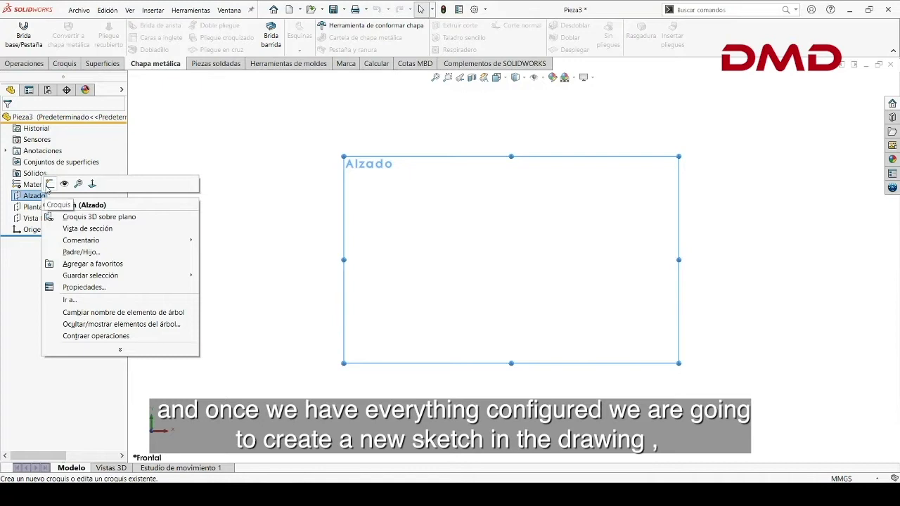
click(49, 184)
click(378, 162)
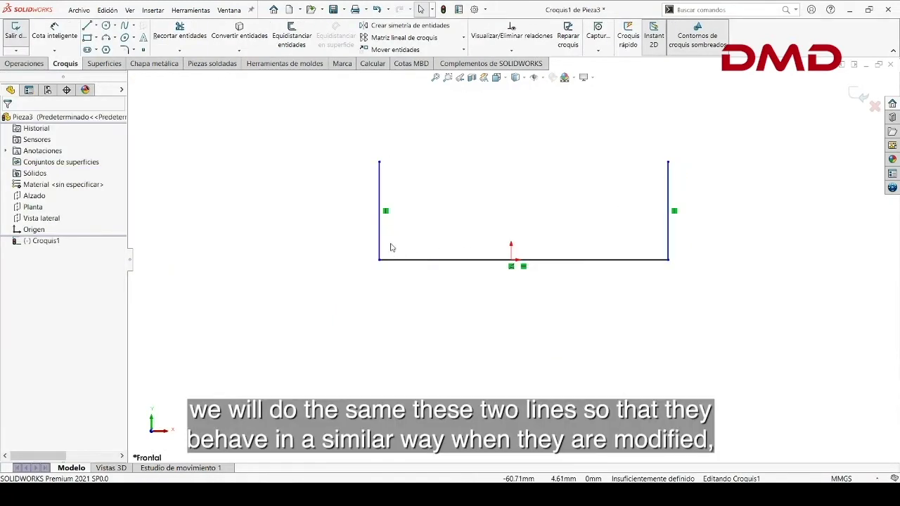
Make the two vertical sides equal and the bottom line's midpoint coincident with the origin.
click(380, 241)
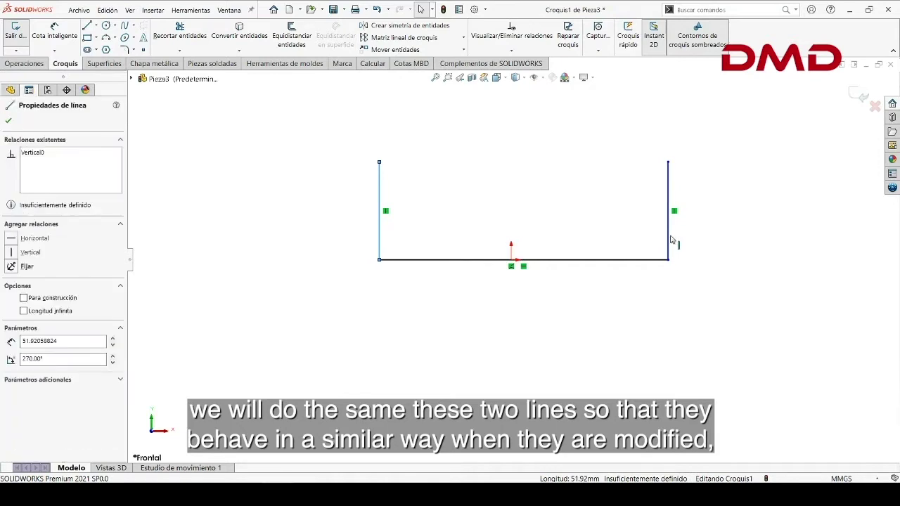
ctrl+click(671, 240)
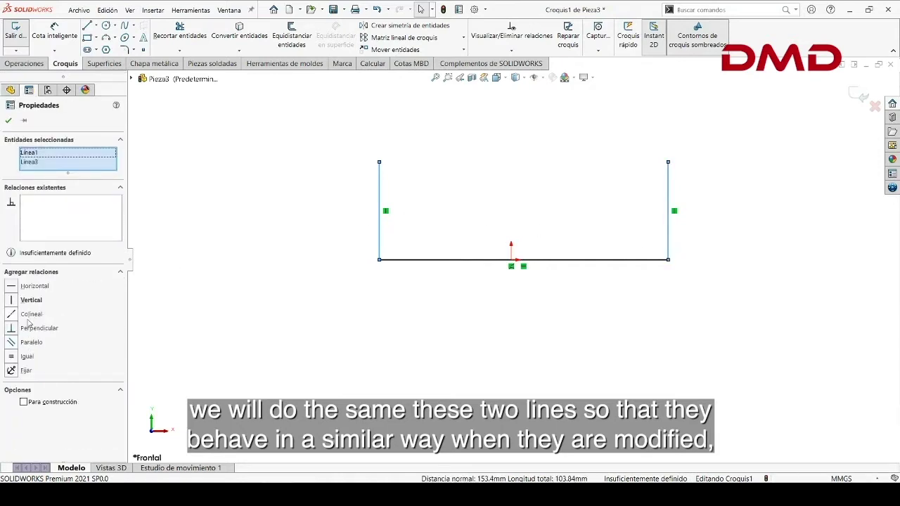
click(26, 358)
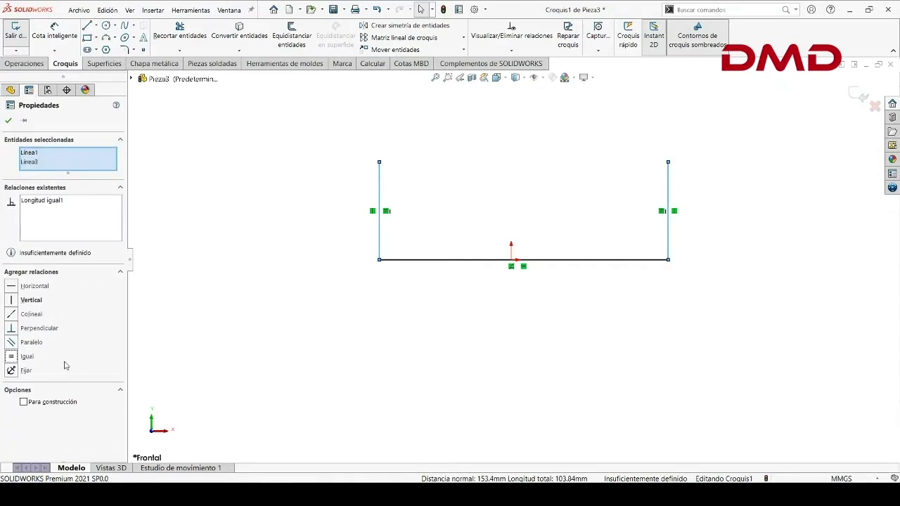
click(413, 368)
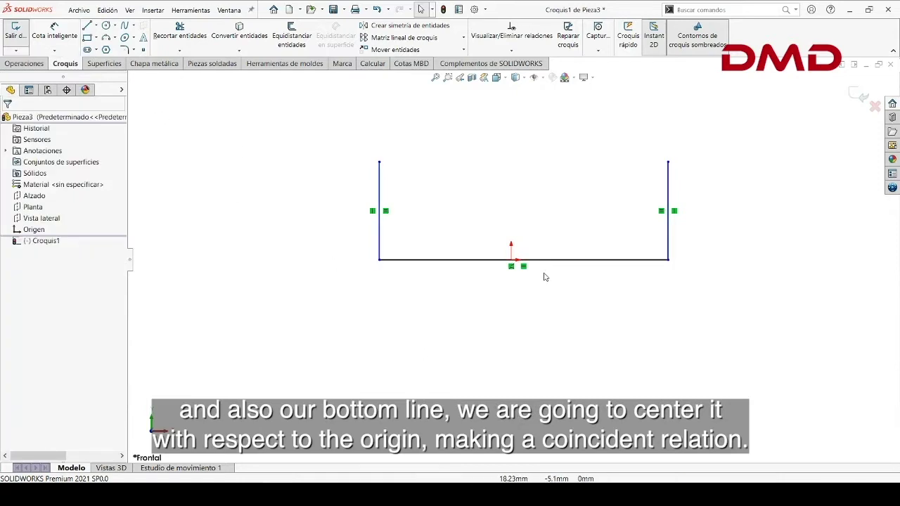
right_click(496, 260)
click(517, 283)
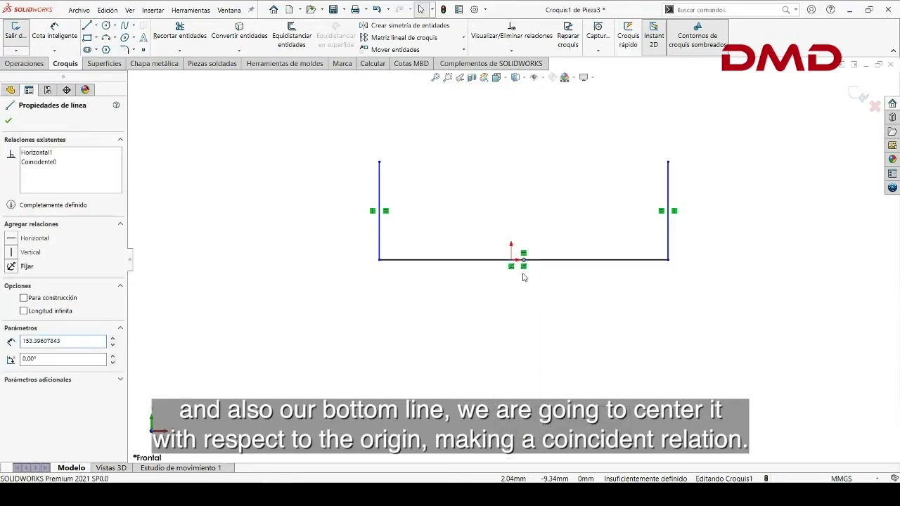
ctrl+click(512, 260)
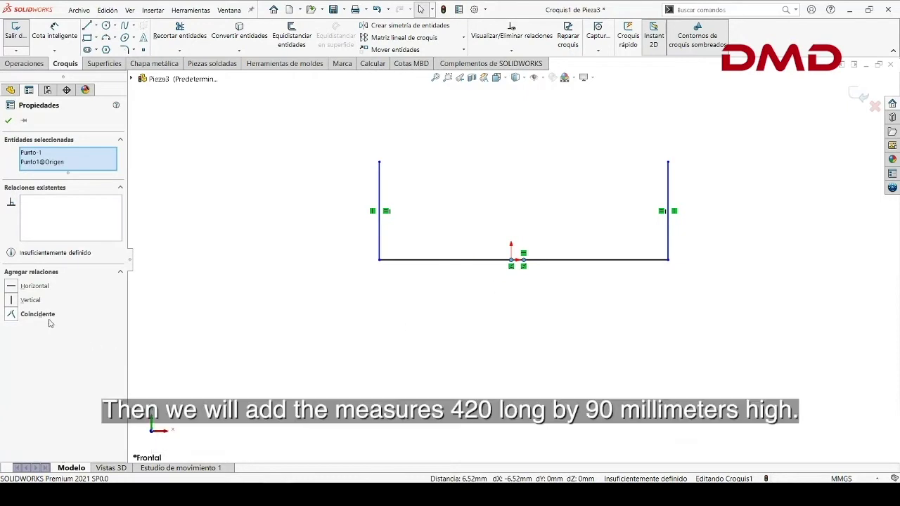
click(37, 315)
click(252, 326)
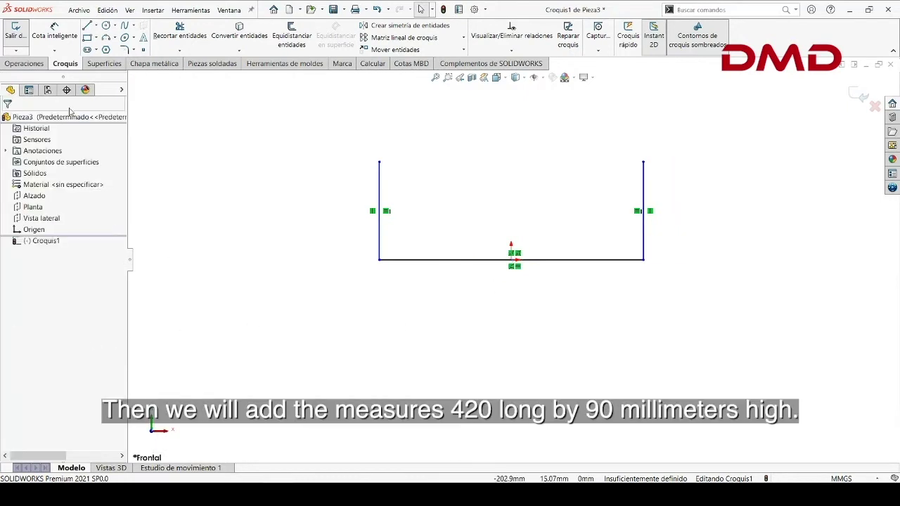
Dimension the U sketch 420 wide along the bottom line and 90 tall on the side.
click(55, 35)
click(493, 260)
click(520, 323)
text(42)
key(Return)
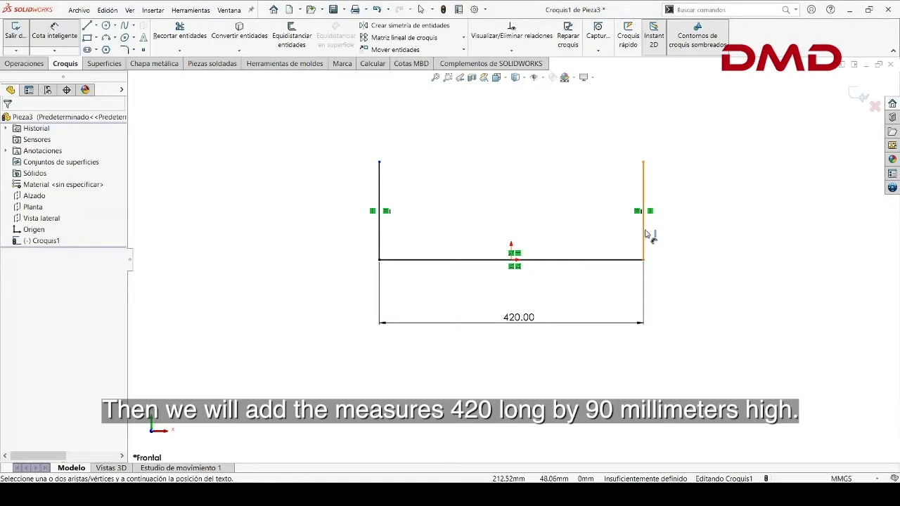
click(646, 234)
click(693, 218)
text(90)
key(Return)
key(Escape)
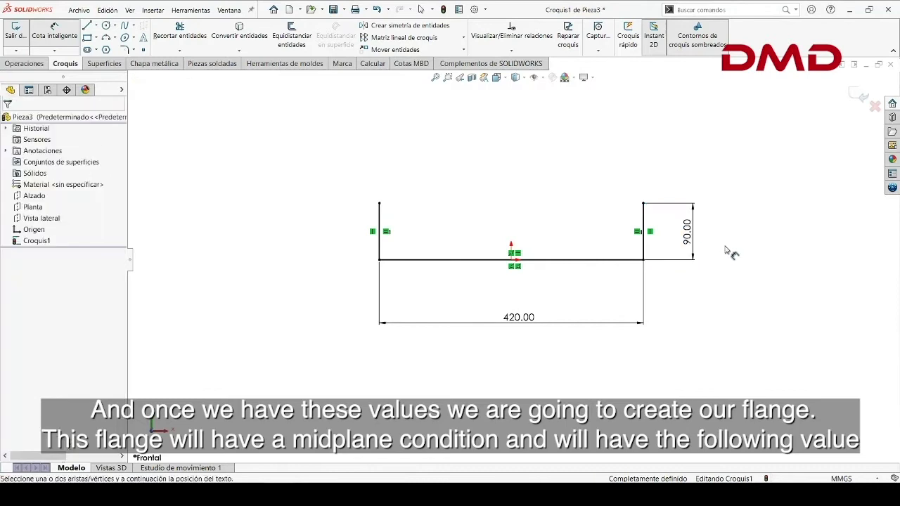
Turn the sketch into a sheet-metal base flange extending 311 mm mid-plane.
click(154, 63)
click(38, 32)
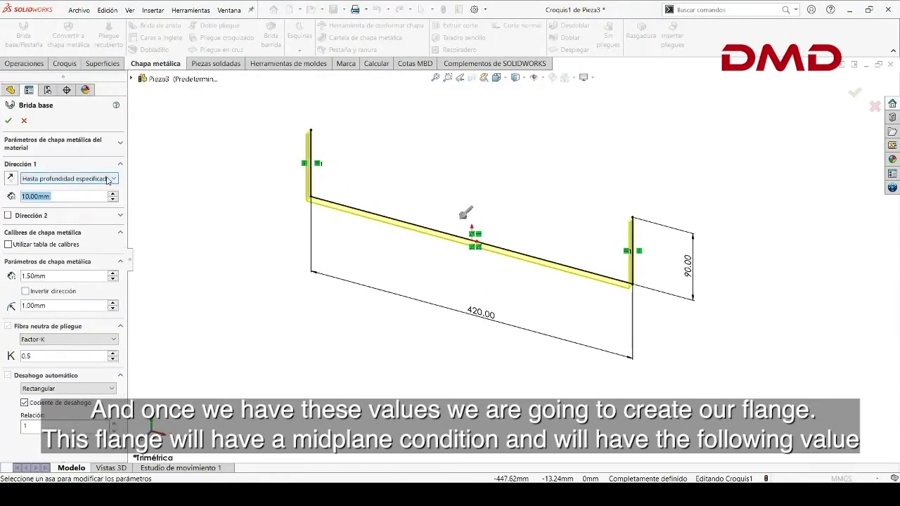
click(108, 180)
click(93, 222)
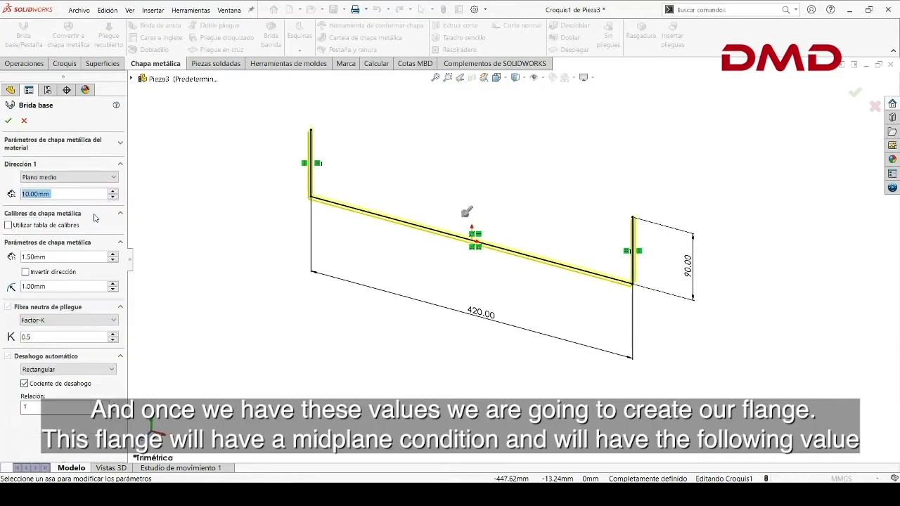
text(311)
key(Return)
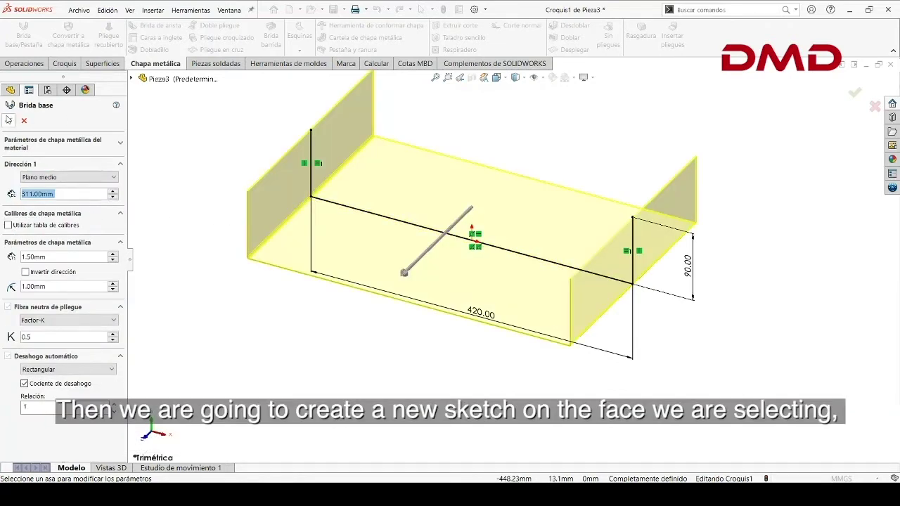
click(8, 119)
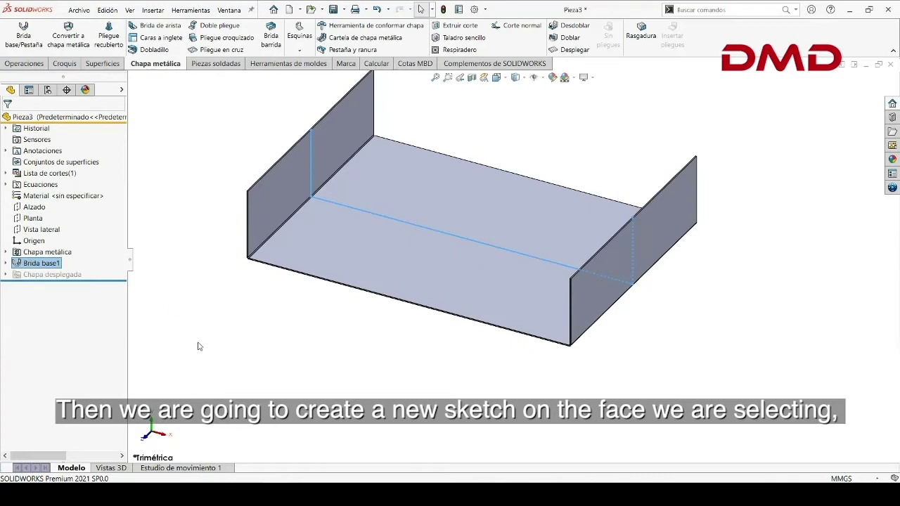
Viewing the floor normal-to, sketch a rectangle along its long edge dimensioned 24.50 wide.
right_click(414, 204)
click(433, 224)
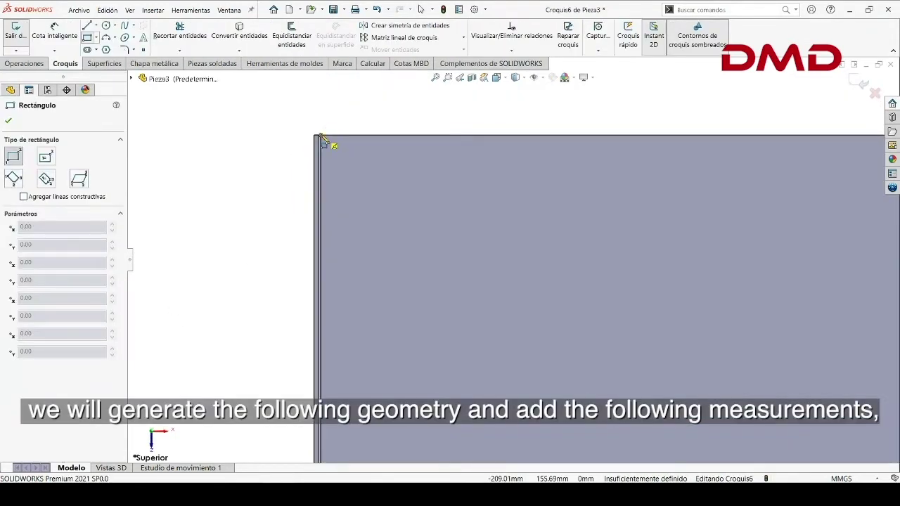
click(320, 135)
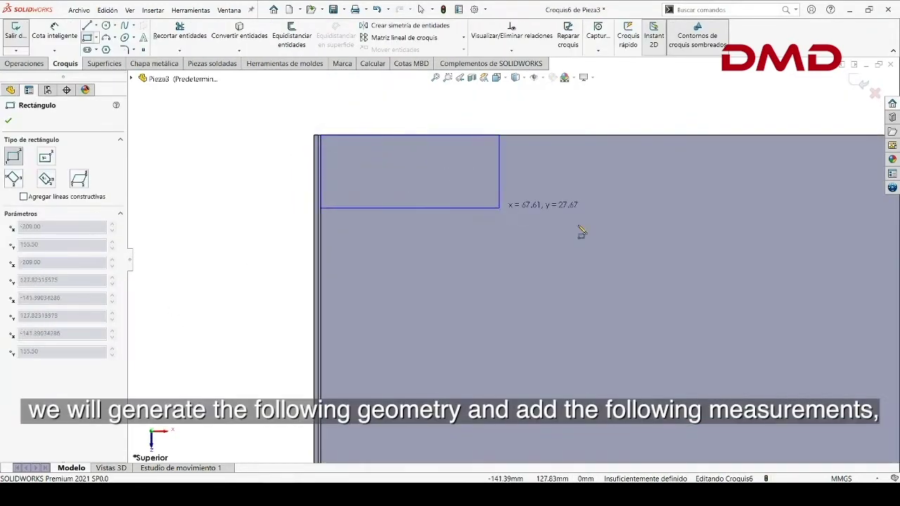
click(724, 254)
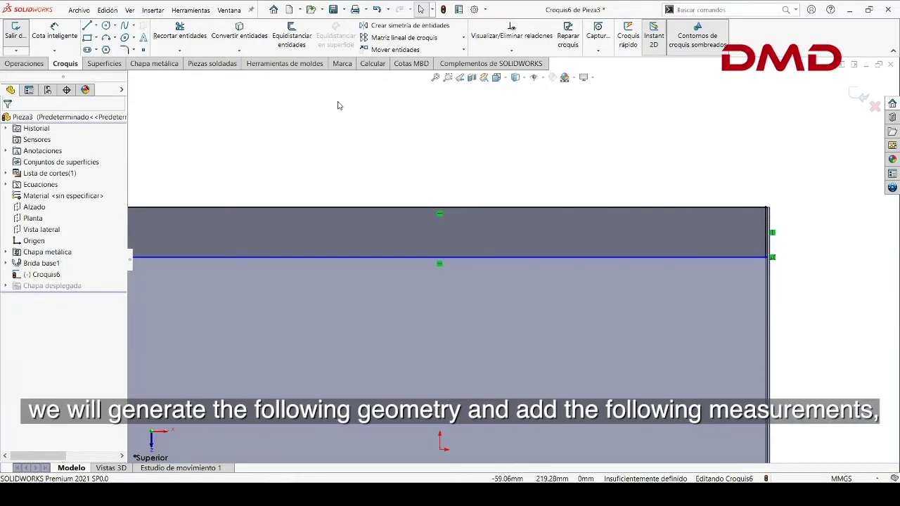
click(55, 31)
click(769, 243)
click(794, 243)
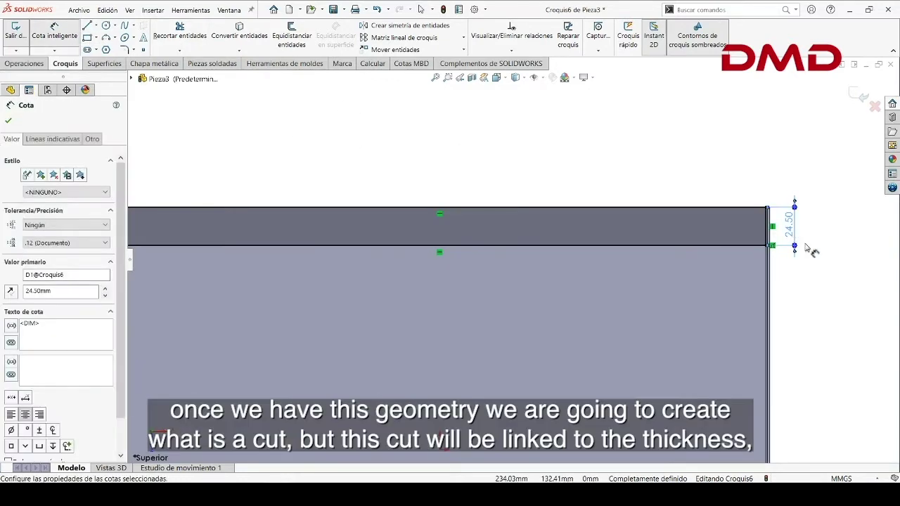
key(z)
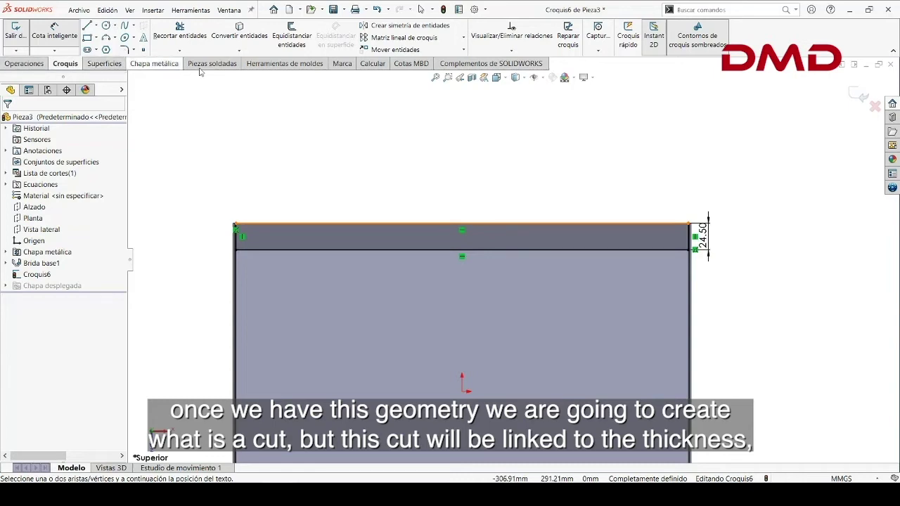
Cut the rectangle out of the floor as Cortar-Extruir1 and flatten the sheet to check it.
click(154, 63)
click(460, 25)
click(11, 121)
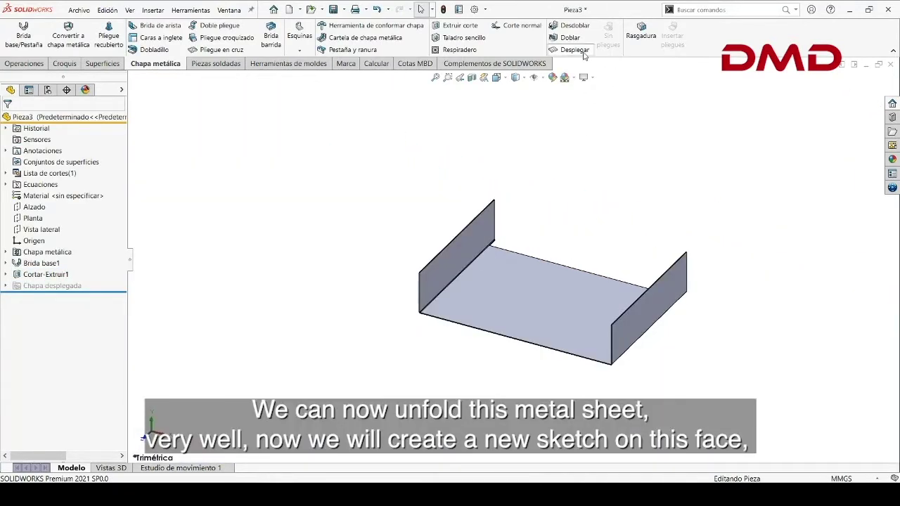
click(574, 50)
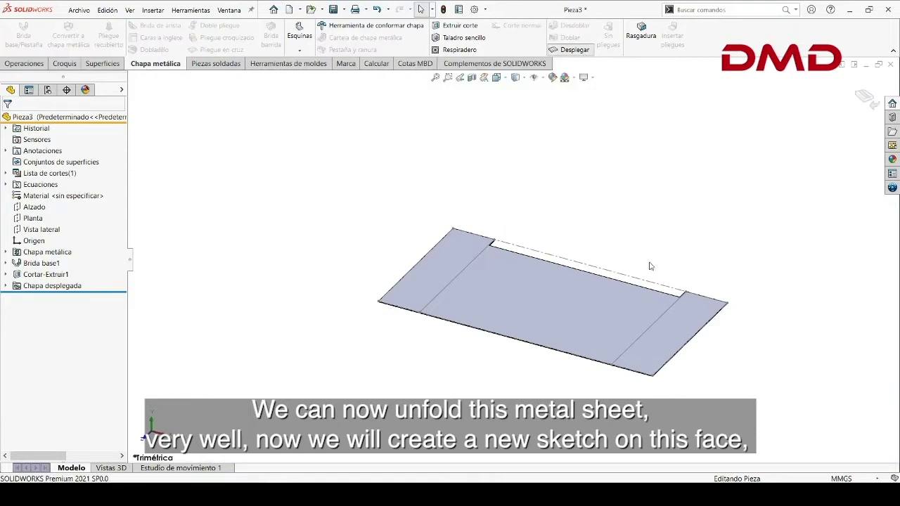
scroll(475, 281, down, 5)
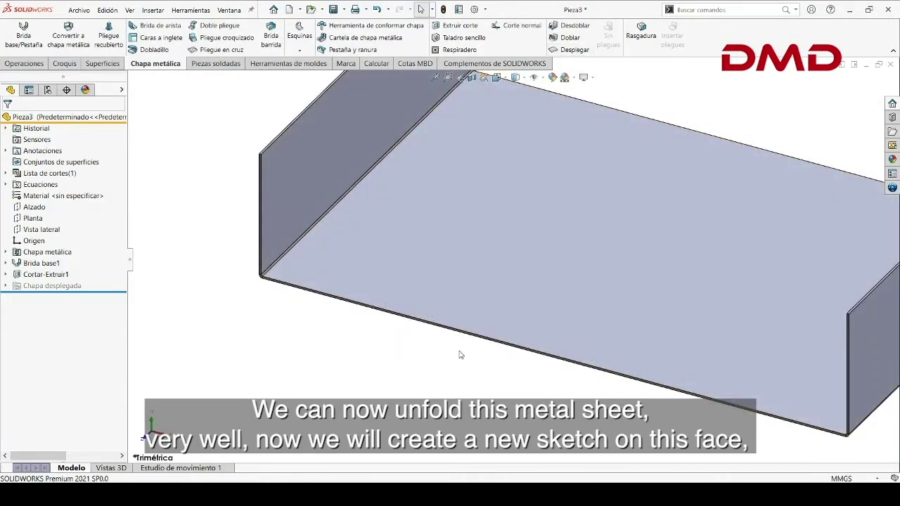
Start a sketch on the floor face and draw a corner rectangle enclosing the U profile.
right_click(469, 308)
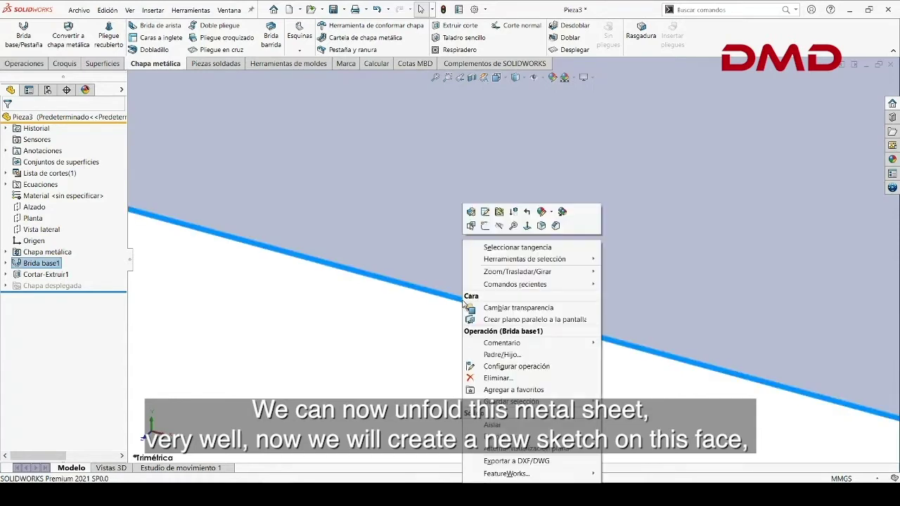
click(487, 229)
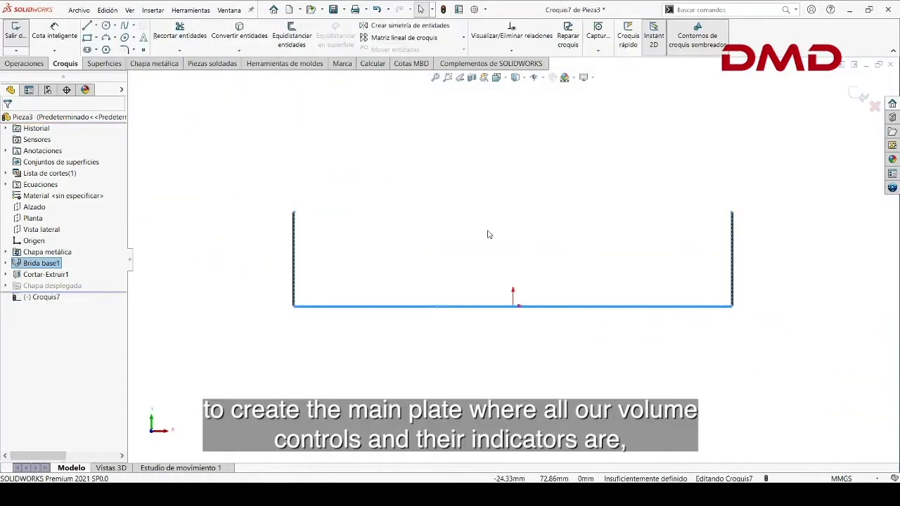
click(464, 368)
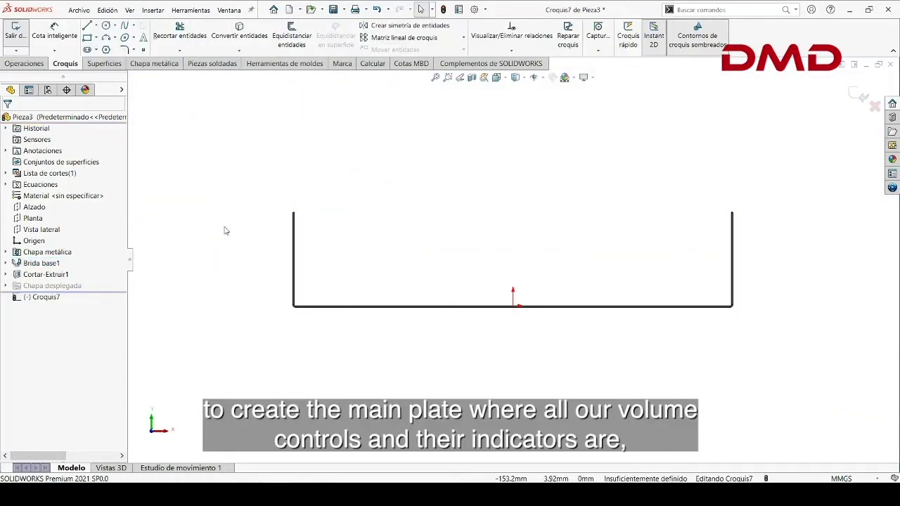
click(88, 38)
click(264, 198)
click(764, 344)
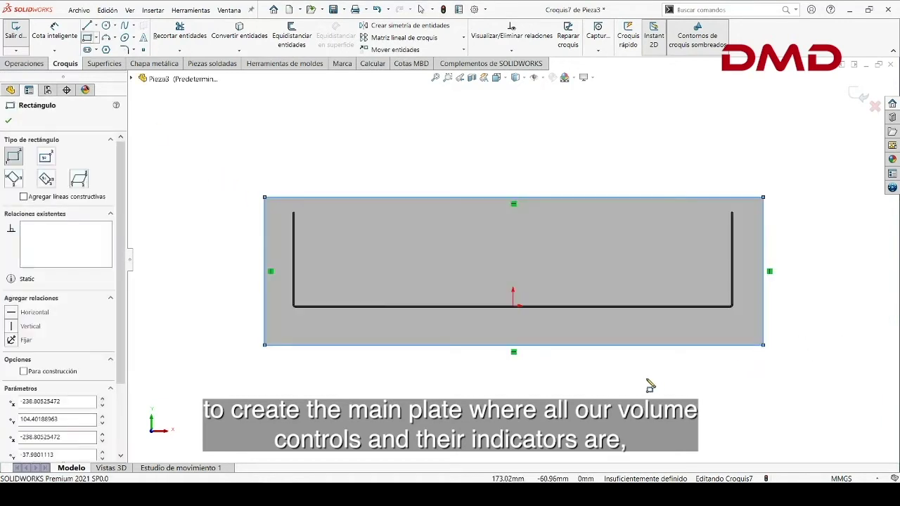
key(Escape)
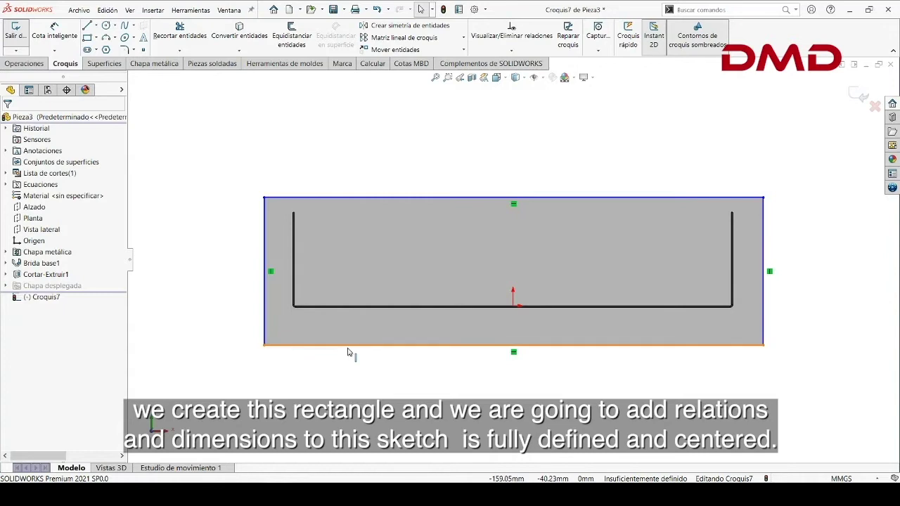
Make the rectangle's bottom line collinear with the chassis base edge to fully define it.
click(348, 352)
scroll(343, 336, down, 1)
scroll(337, 309, down, 3)
scroll(338, 278, down, 3)
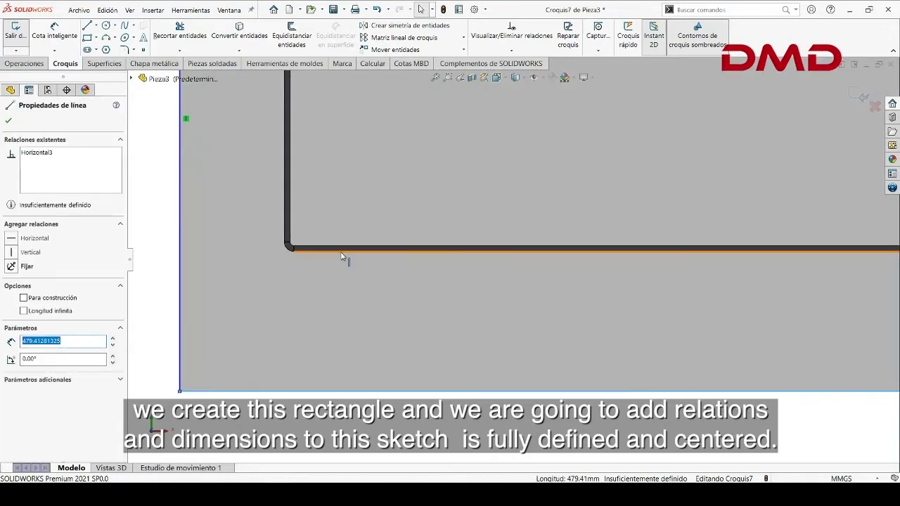
ctrl+click(343, 263)
click(31, 286)
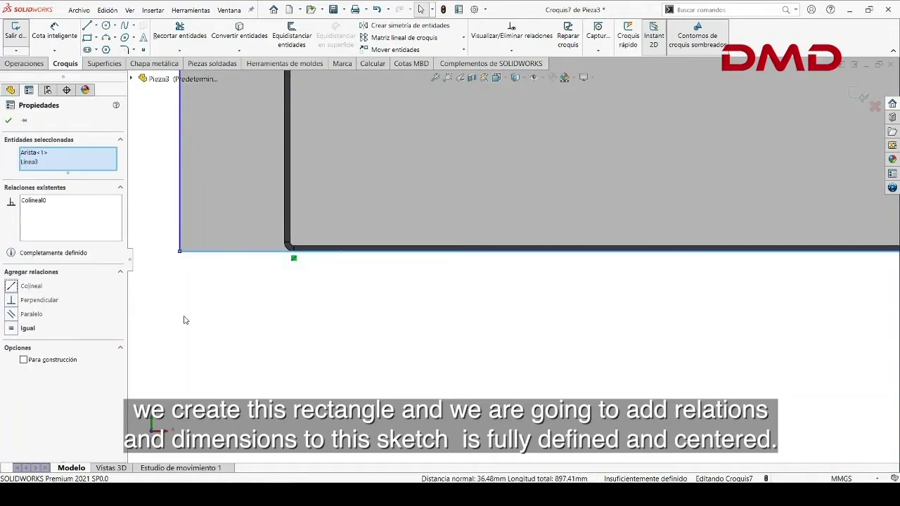
click(341, 340)
click(260, 253)
right_click(260, 255)
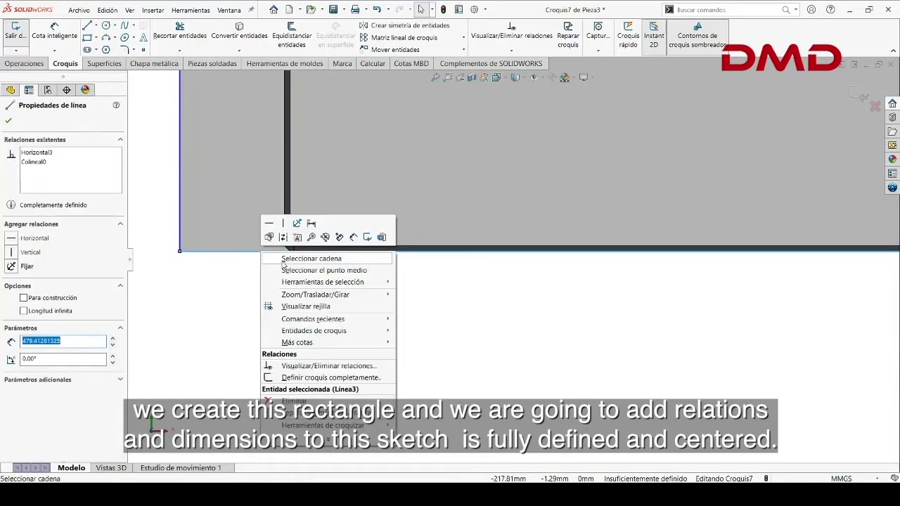
key(Escape)
scroll(584, 316, up, 2)
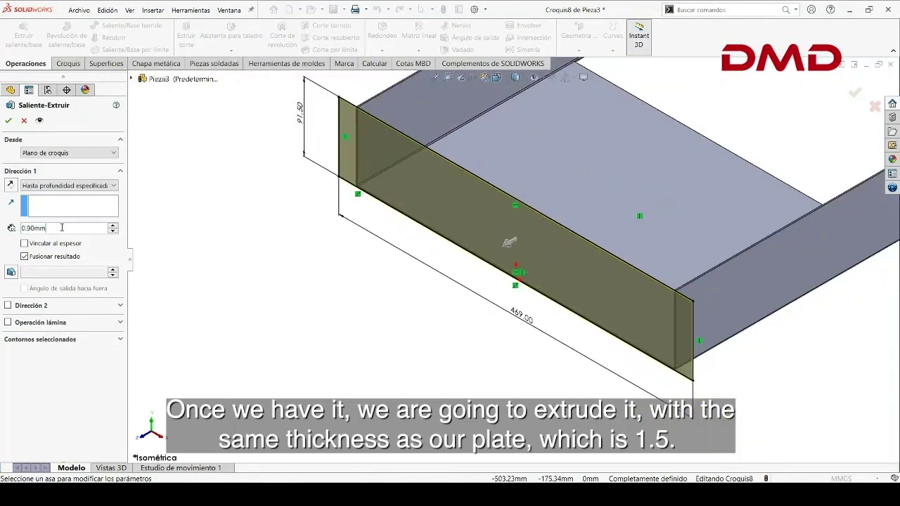
Extrude the rectangle 1.5 mm as a separate, unmerged plate, then return to isometric view.
text(1.5)
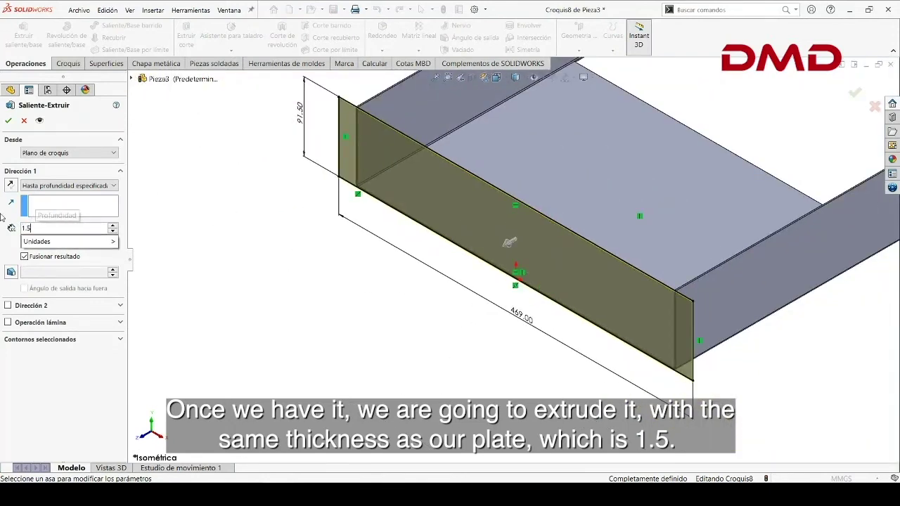
key(Return)
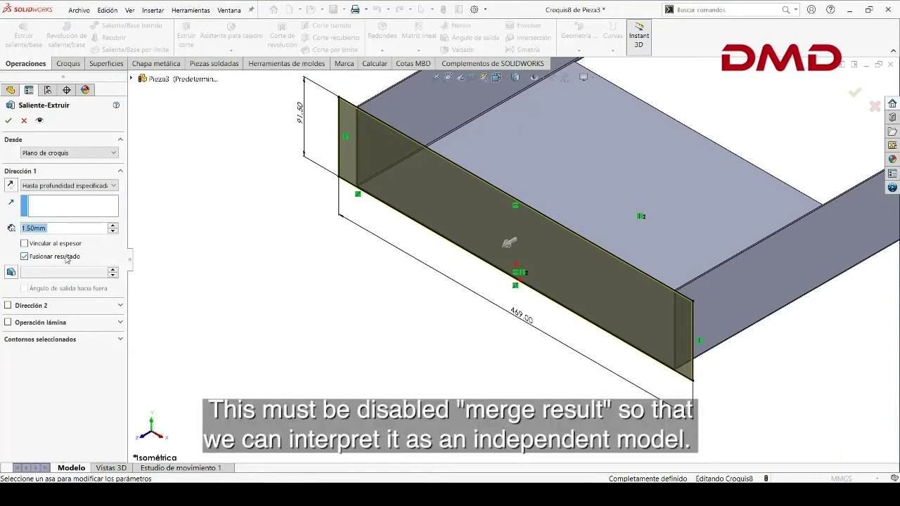
click(67, 259)
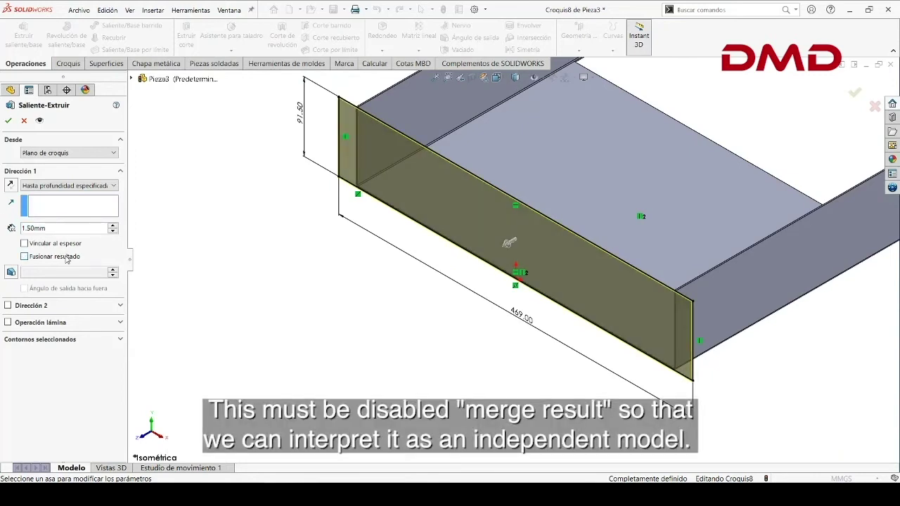
click(9, 121)
middle_drag(521, 307, 450, 307)
key(ctrl+7)
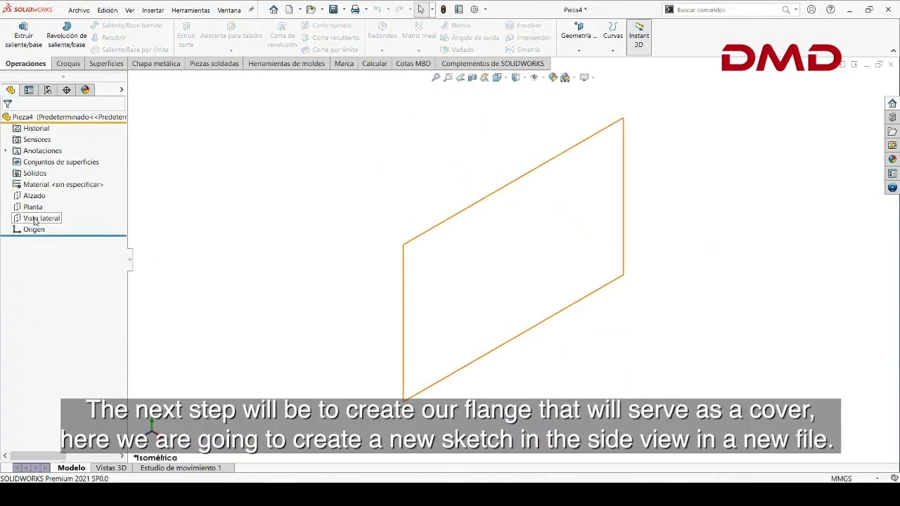
On Pieza4's side plane, sketch a vertical line up from the origin and a horizontal line leftward, then begin dimensioning.
right_click(35, 221)
click(42, 204)
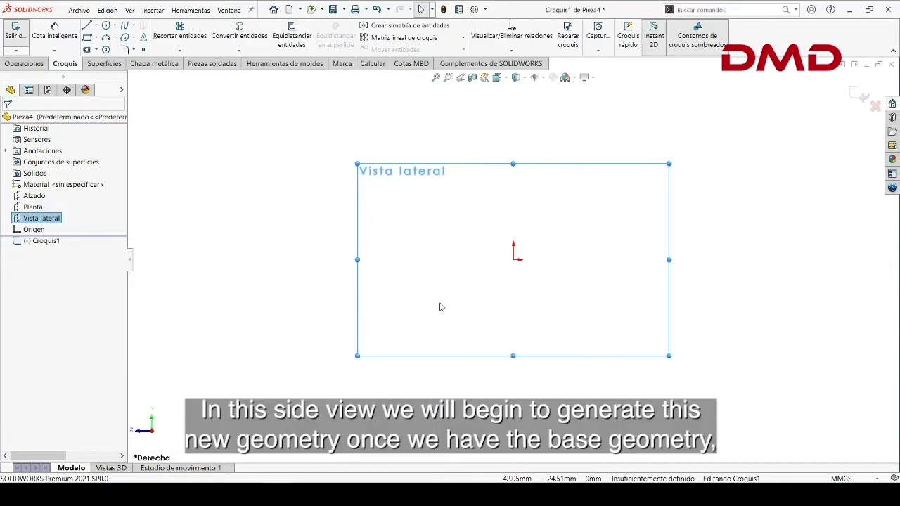
key(l)
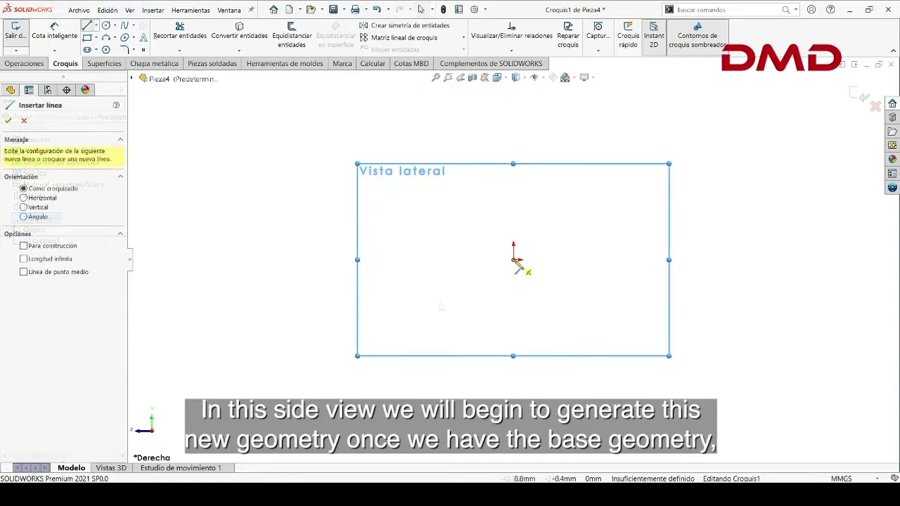
click(513, 259)
click(514, 132)
click(244, 133)
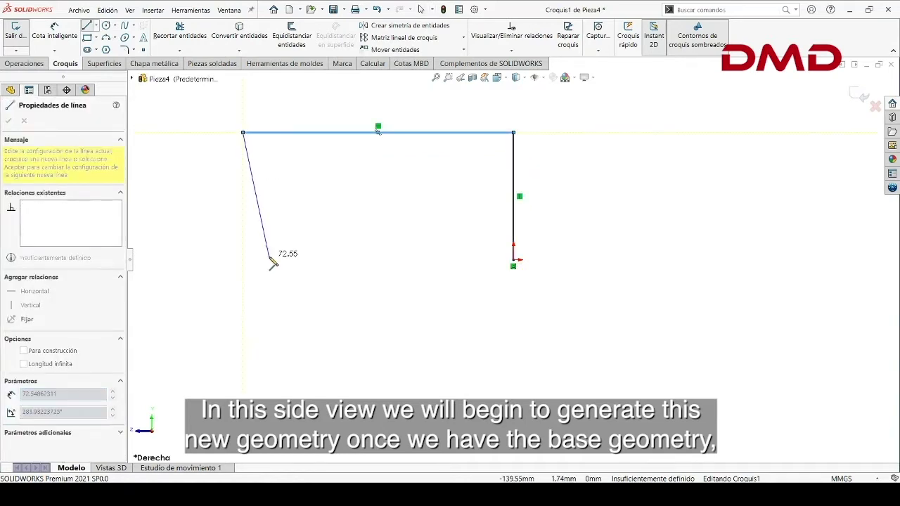
key(Escape)
click(54, 32)
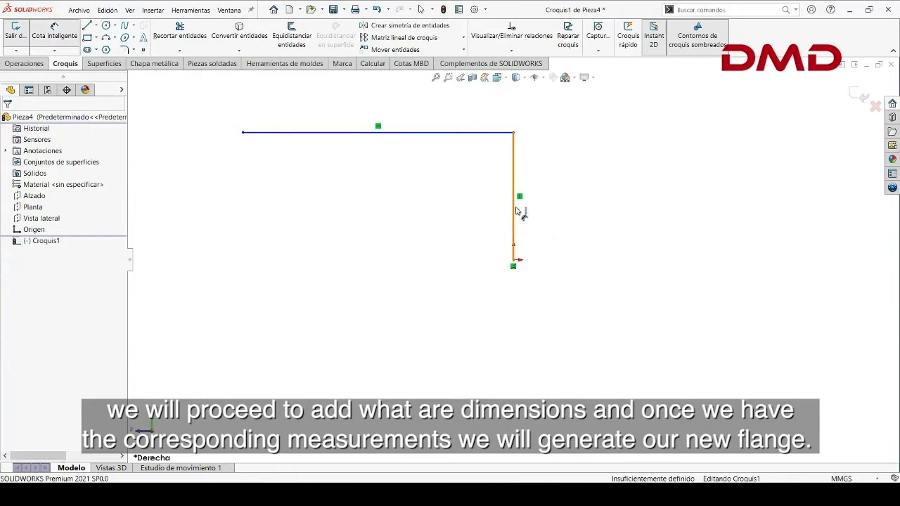
click(517, 211)
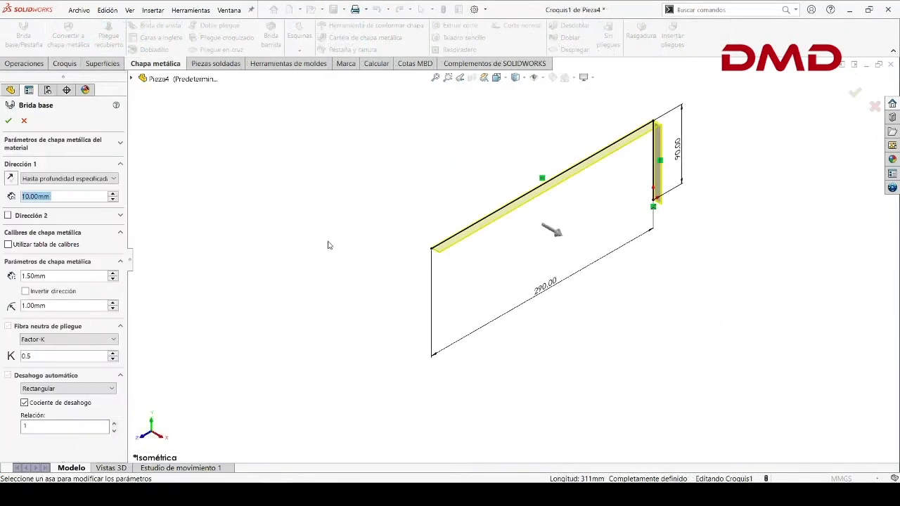
Make the cover base flange extend 420 mm mid-plane, accept it, and orbit to inspect.
click(91, 180)
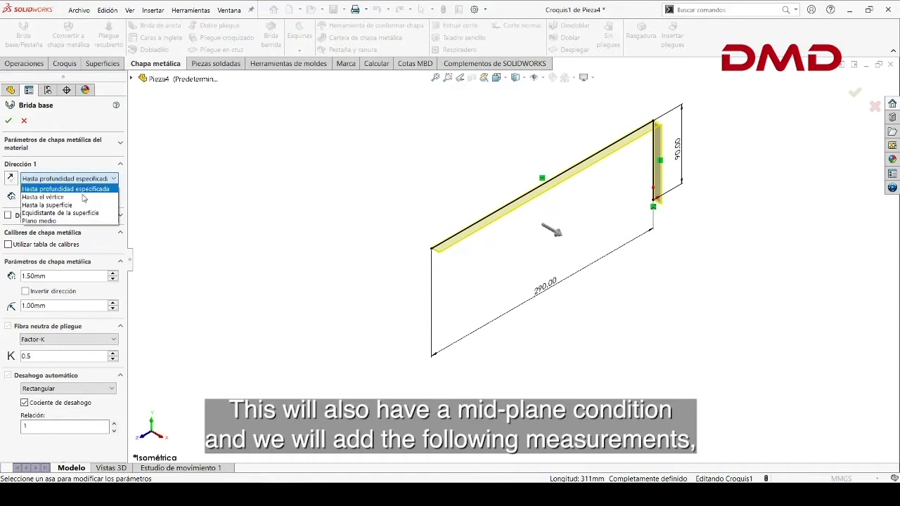
click(70, 218)
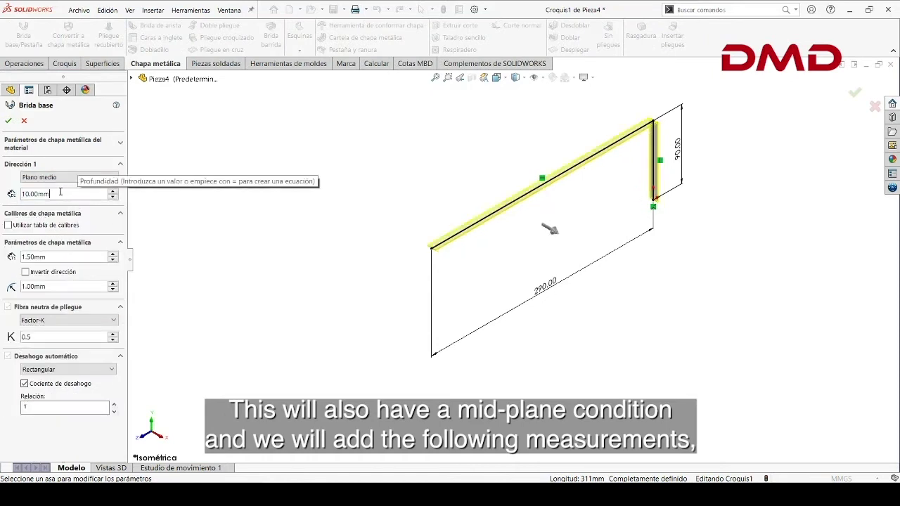
text(420)
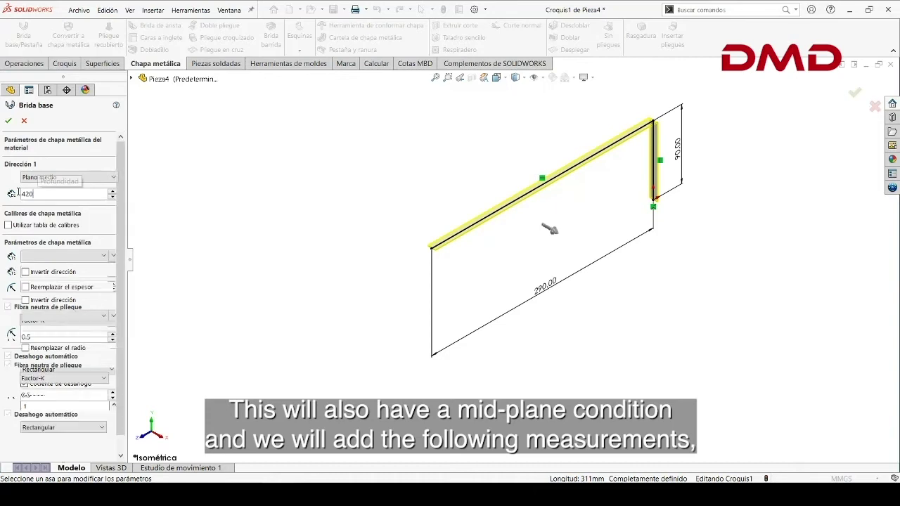
key(Return)
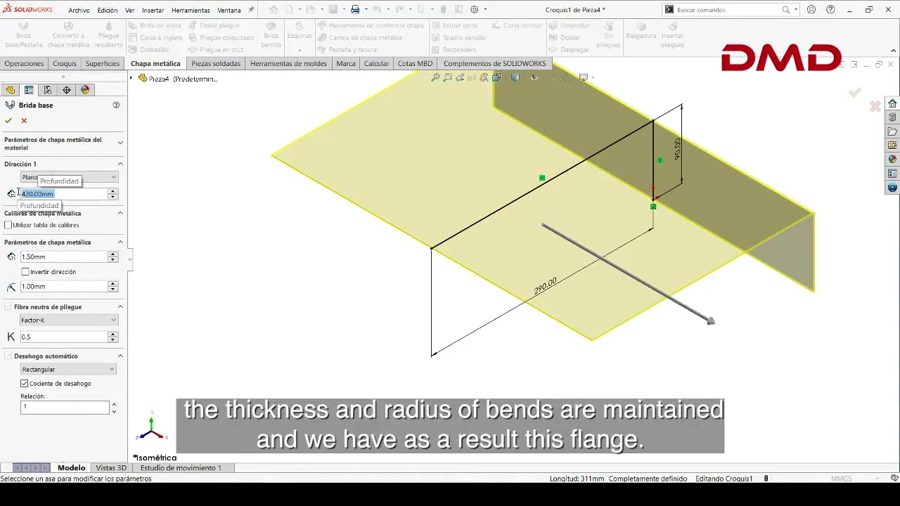
key(Return)
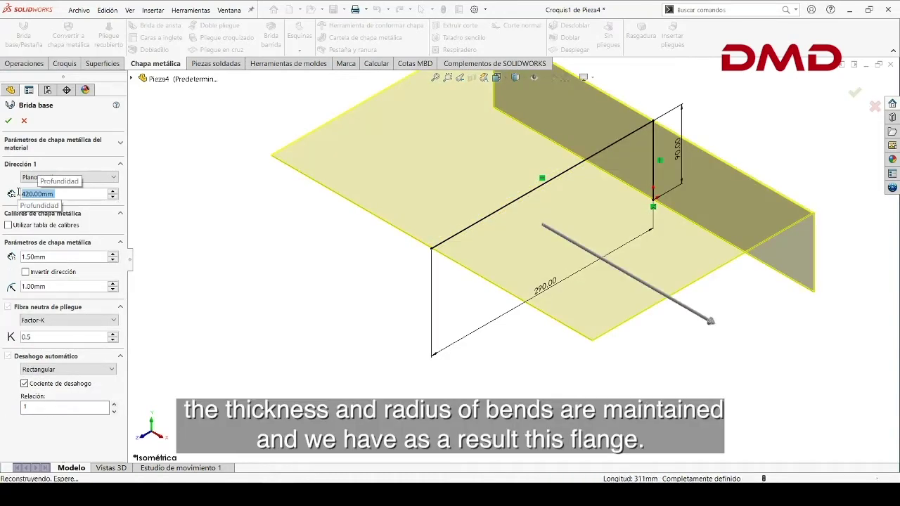
click(287, 327)
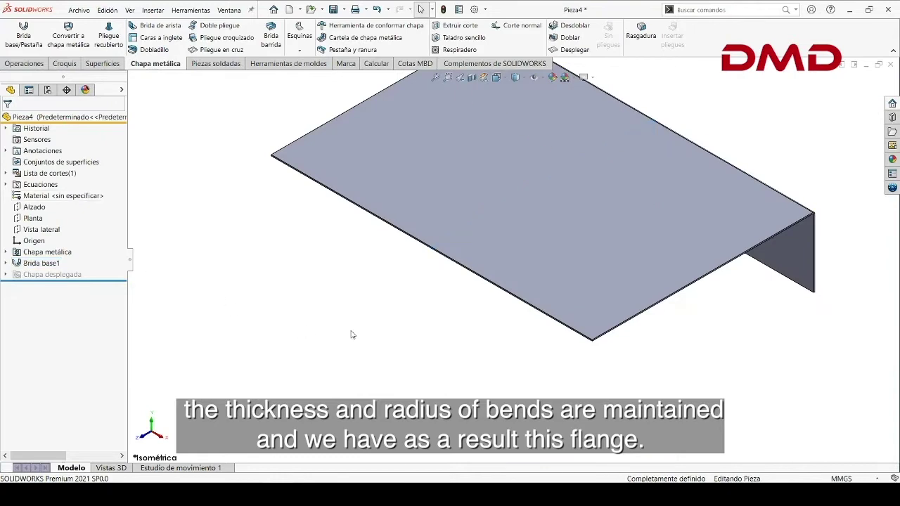
mouse_move(474, 282)
middle_down()
mouse_move(573, 221)
mouse_move(591, 225)
middle_up()
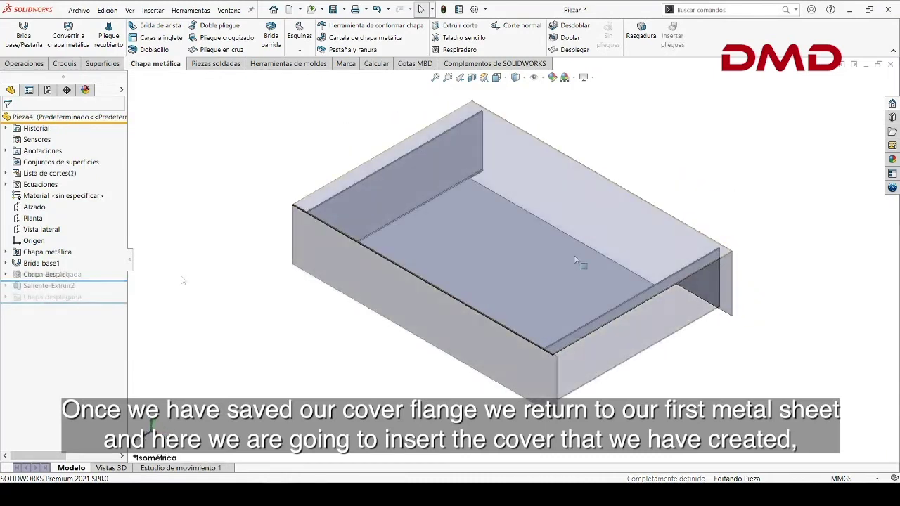
Insert the Cubierta part file into the chassis part.
click(152, 10)
click(165, 255)
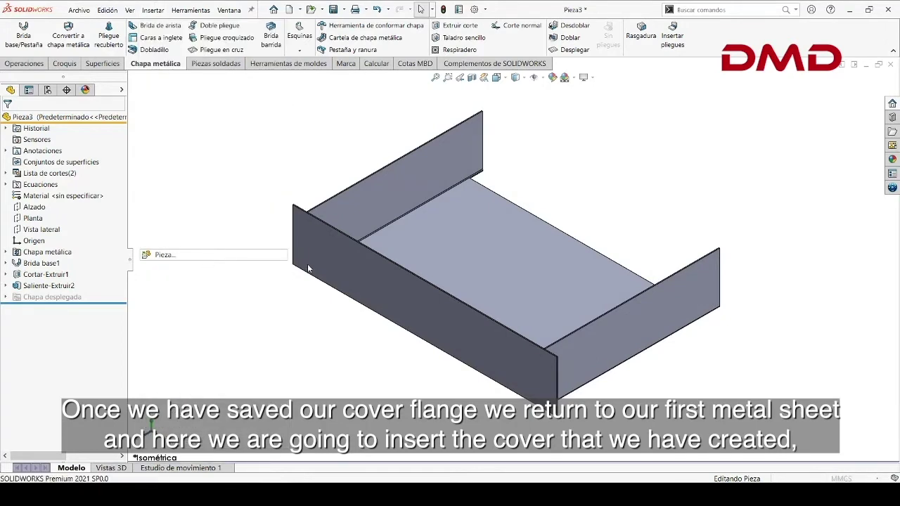
click(55, 341)
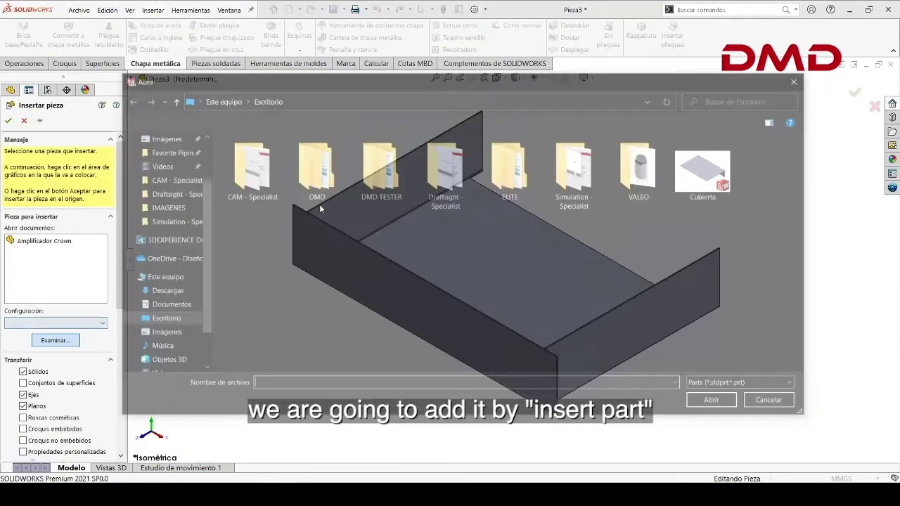
click(708, 200)
click(717, 403)
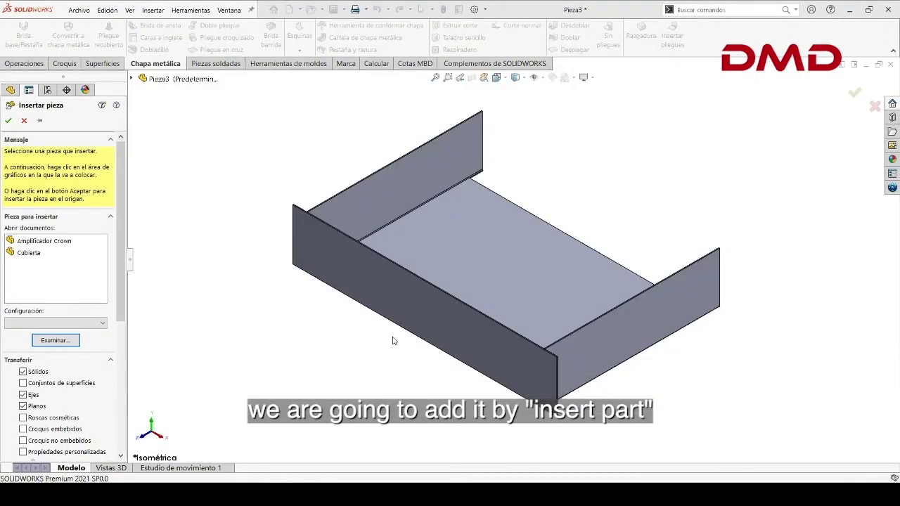
click(37, 254)
click(345, 358)
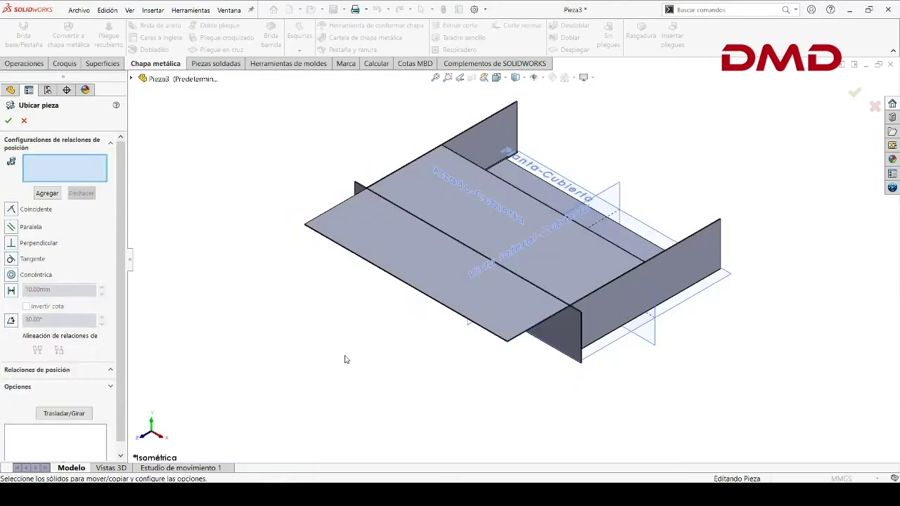
Add a coincident relation between the cover's inner face and the matching chassis face.
key(space)
click(486, 255)
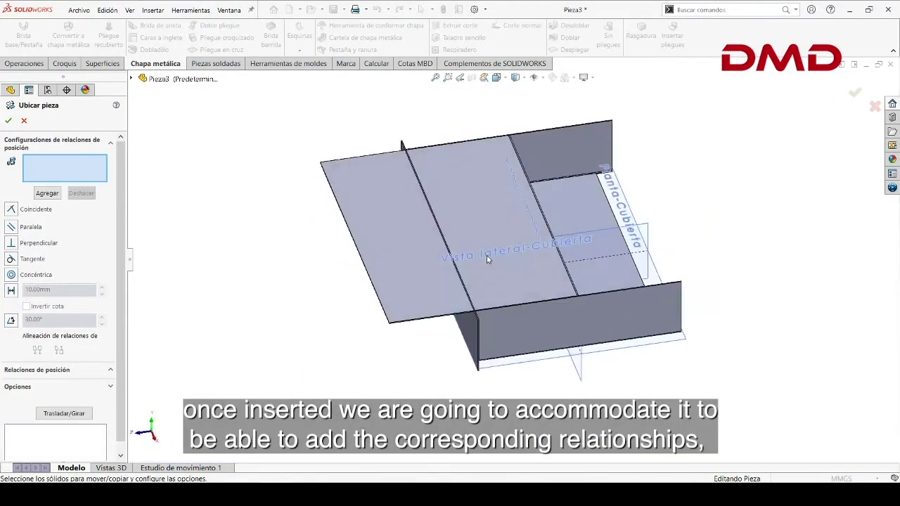
click(501, 298)
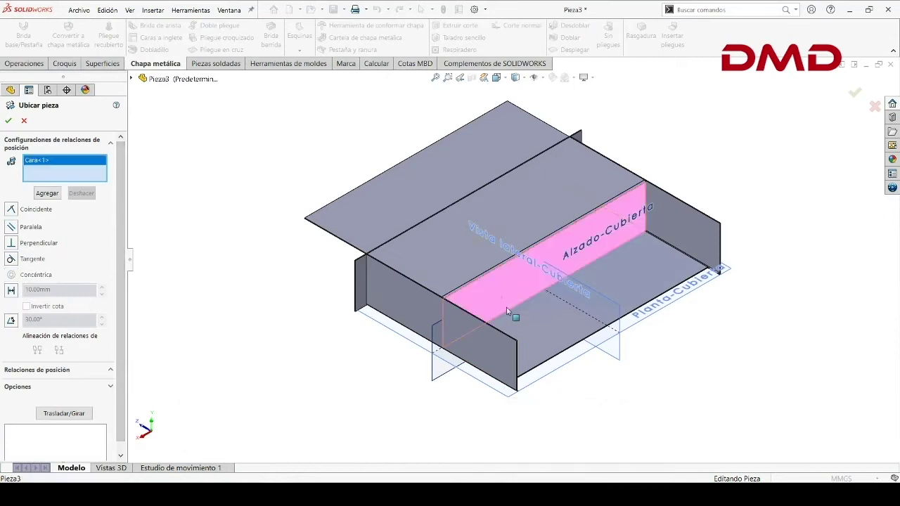
scroll(531, 368, down, 3)
scroll(531, 367, down, 2)
scroll(522, 356, down, 2)
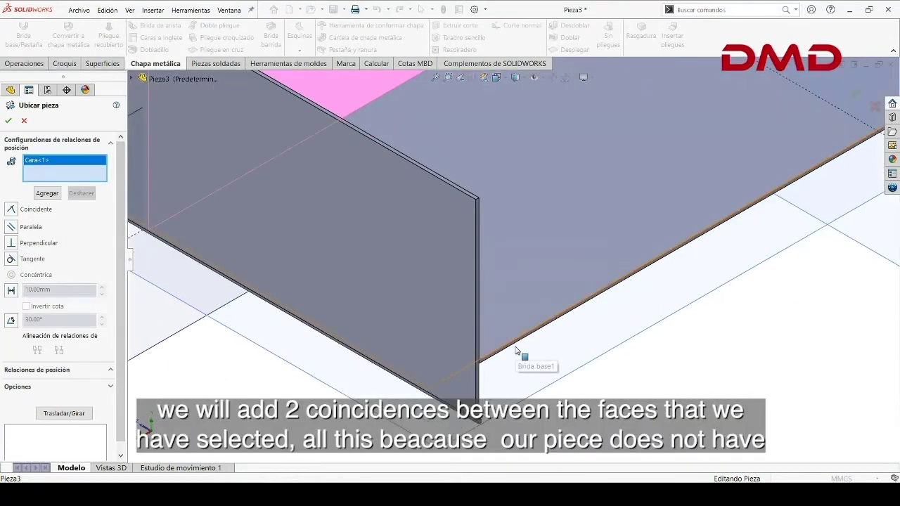
scroll(518, 360, down, 1)
click(517, 338)
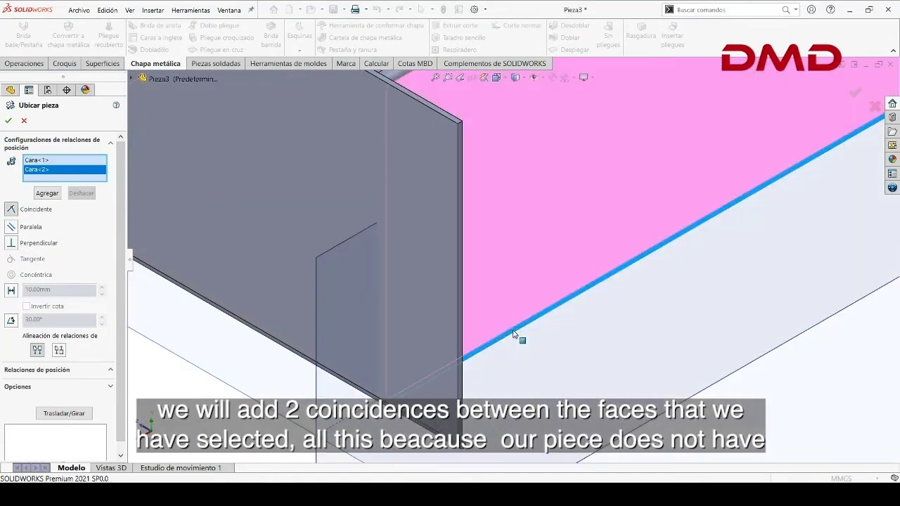
scroll(515, 363, up, 3)
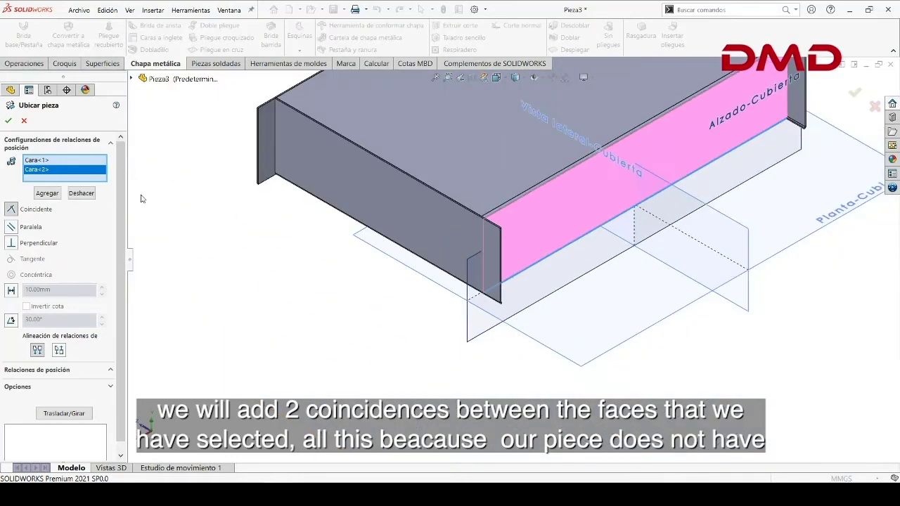
click(47, 193)
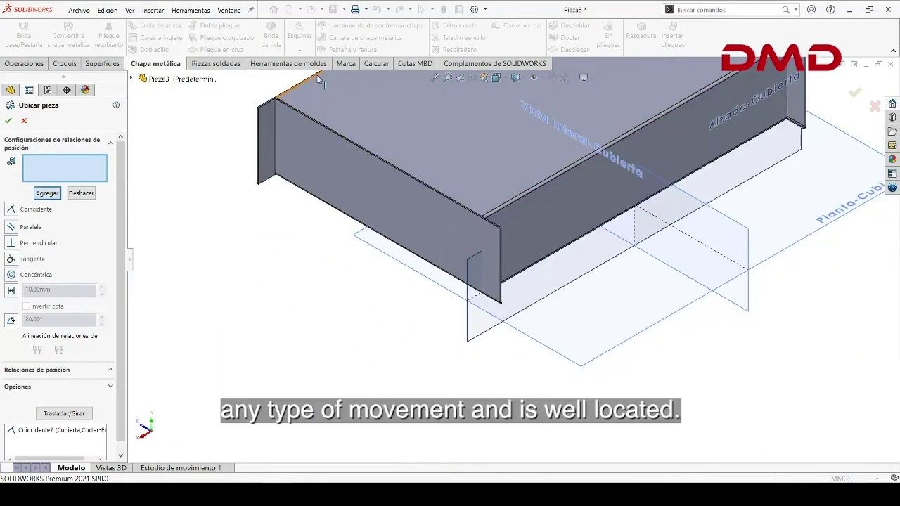
scroll(318, 179, down, 3)
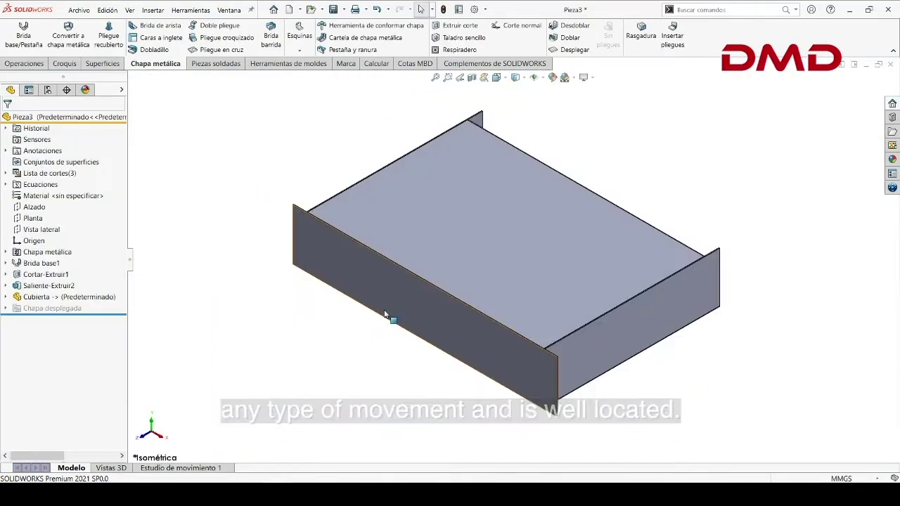
Sketch a 10 by 6 slot on the front plate and cut it through, linked to sheet thickness.
right_click(388, 246)
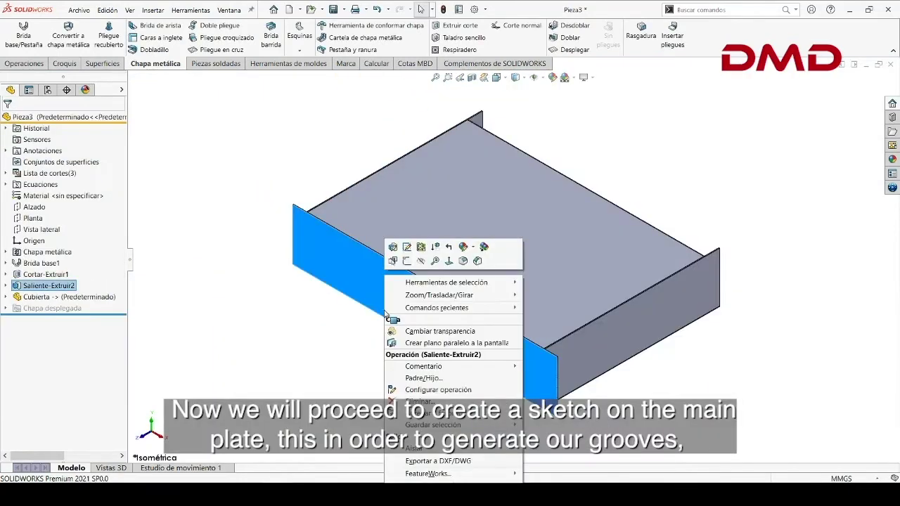
click(408, 262)
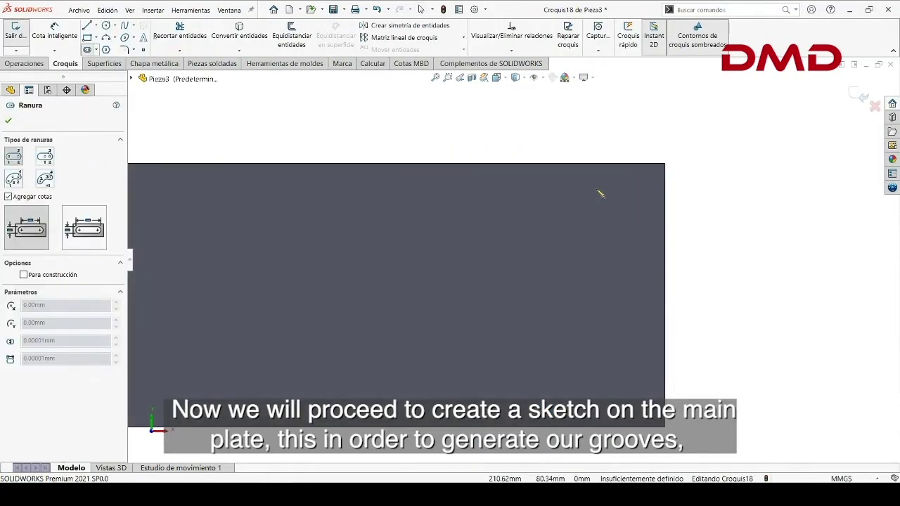
click(647, 187)
click(650, 198)
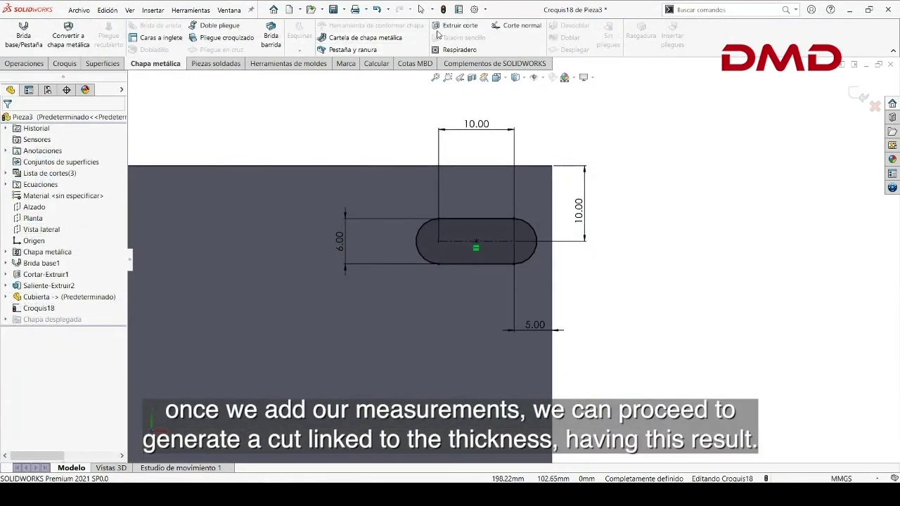
click(439, 28)
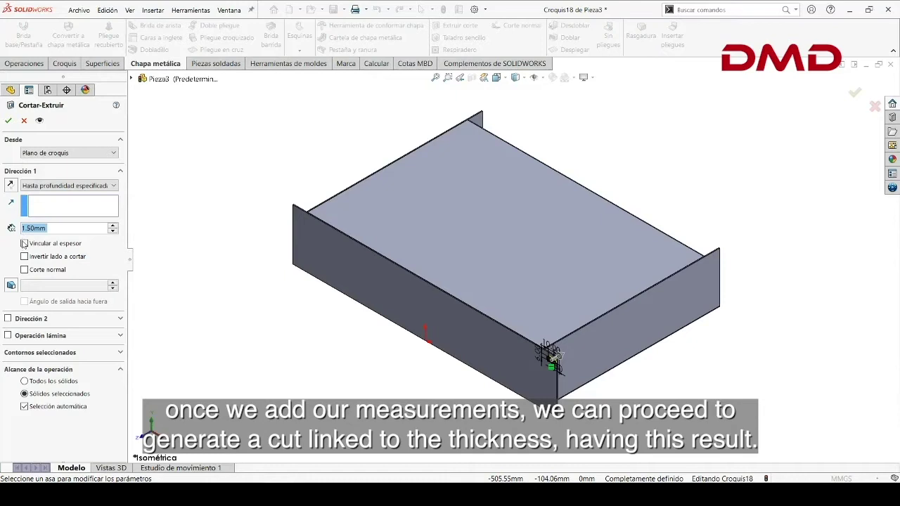
click(25, 244)
click(8, 121)
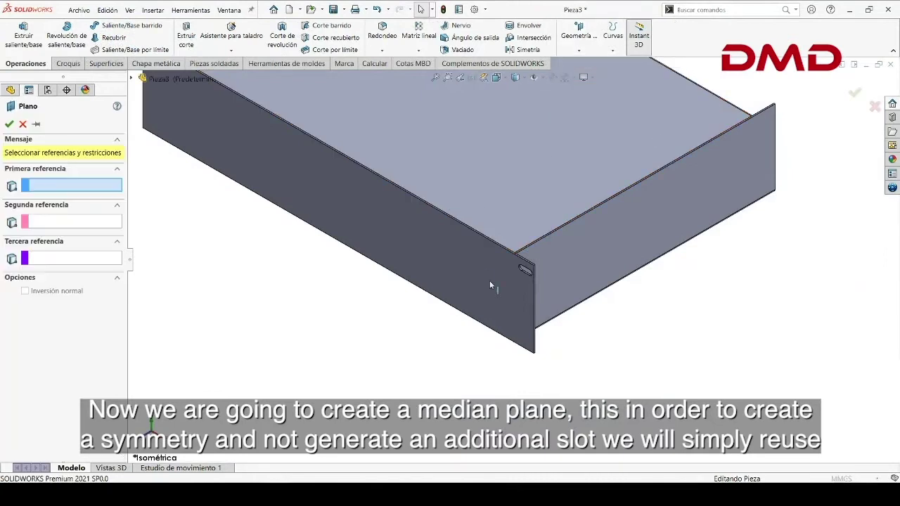
Pick the chassis top face as first reference and the bottom face as second reference.
scroll(517, 255, down, 2)
scroll(518, 254, down, 3)
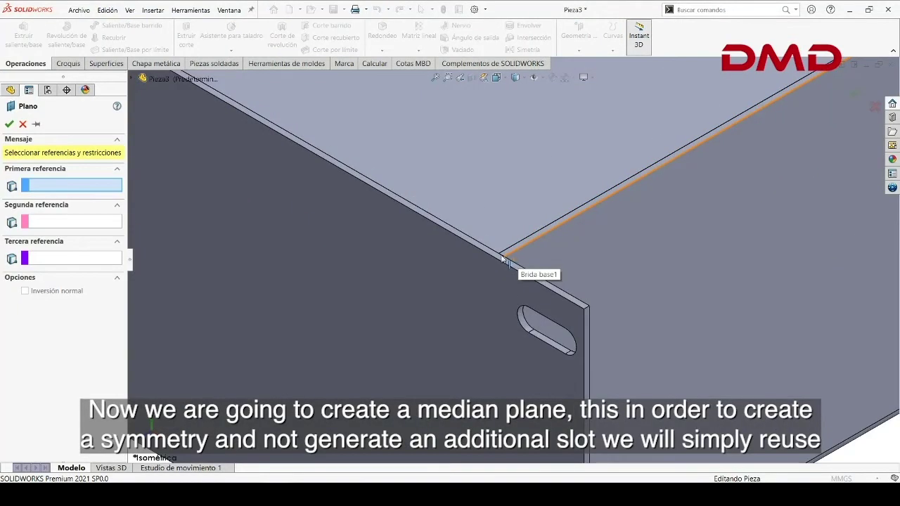
click(495, 254)
scroll(464, 338, up, 1)
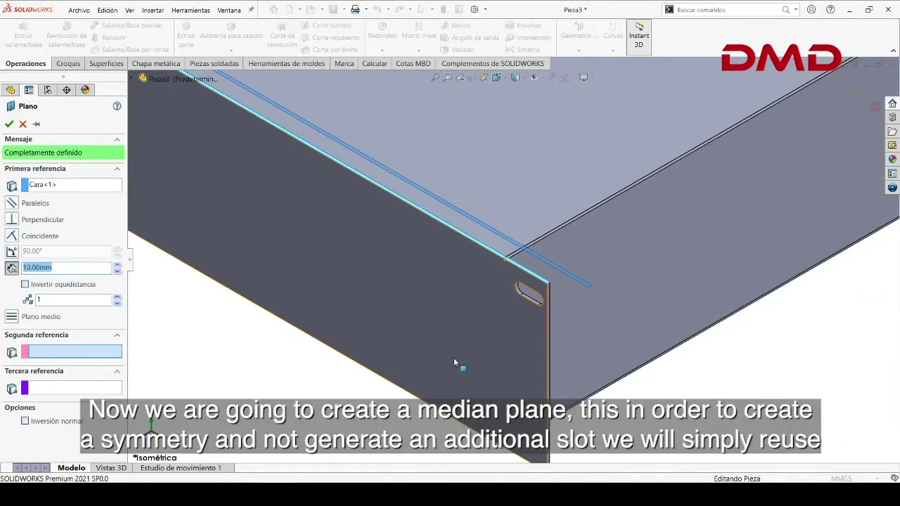
scroll(454, 357, up, 3)
middle_drag(454, 357, 472, 314)
scroll(472, 313, down, 1)
scroll(475, 344, down, 4)
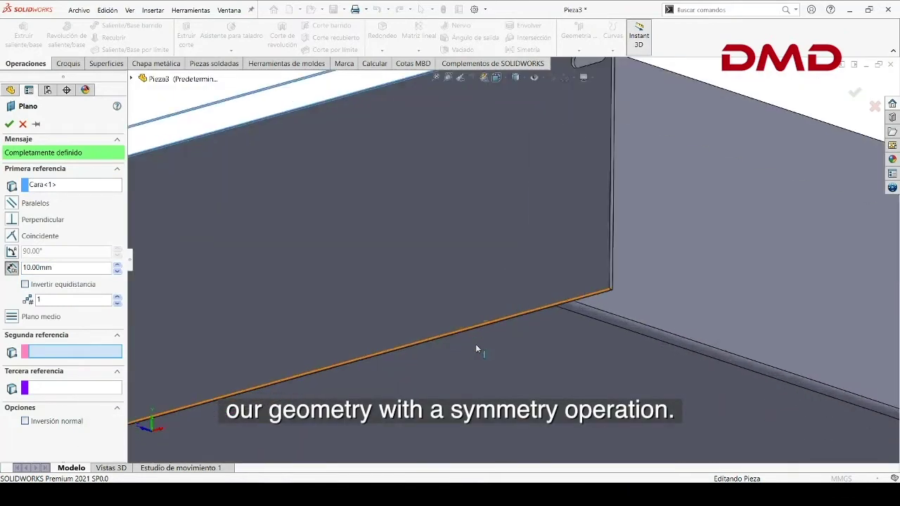
scroll(472, 327, down, 2)
scroll(470, 315, down, 2)
click(471, 306)
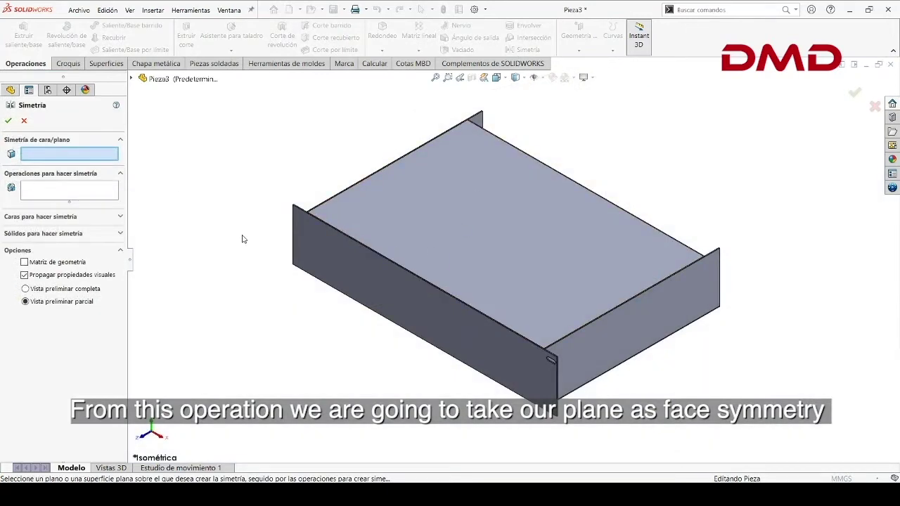
Mirror the slot cut about Plano10, then mirror both slots about Vista lateral.
click(136, 81)
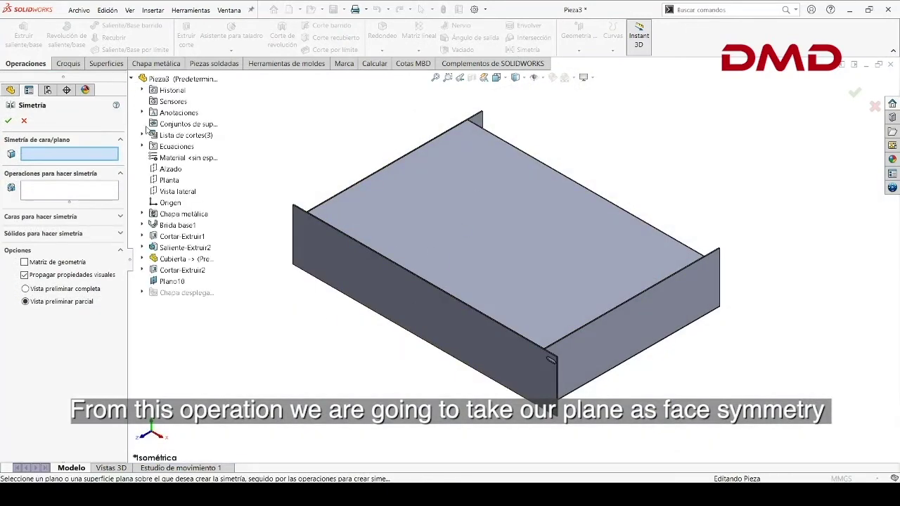
click(167, 282)
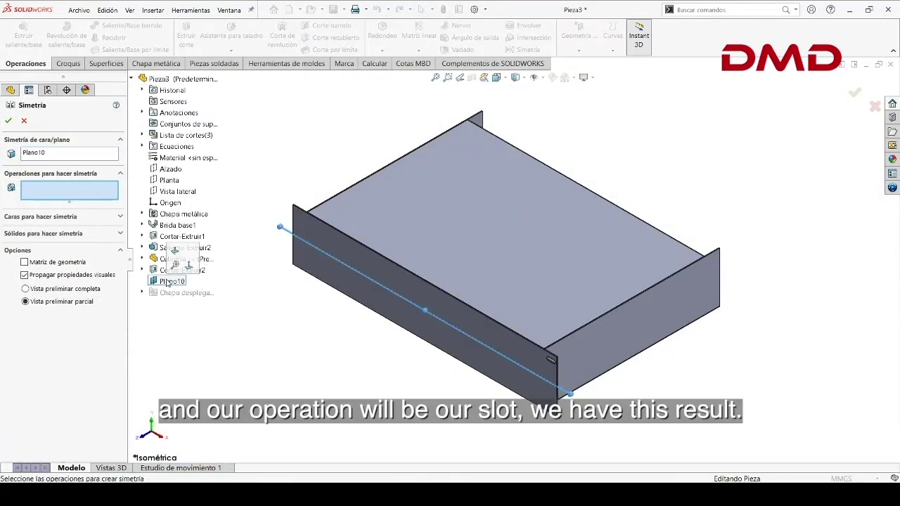
click(552, 366)
scroll(552, 367, down, 5)
key(Return)
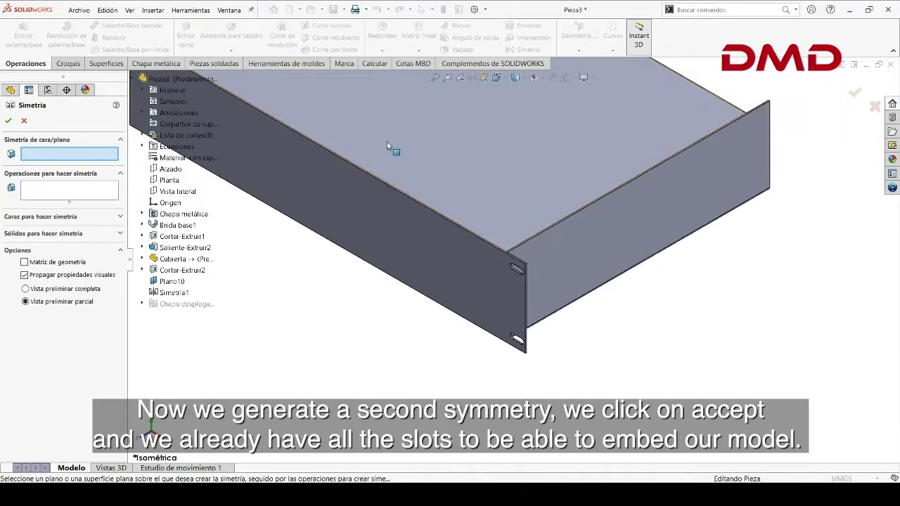
click(9, 122)
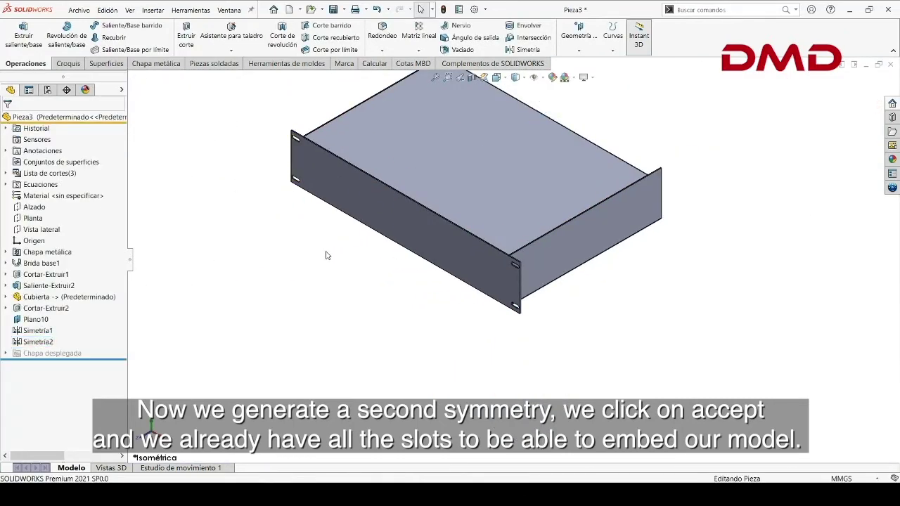
scroll(326, 255, down, 3)
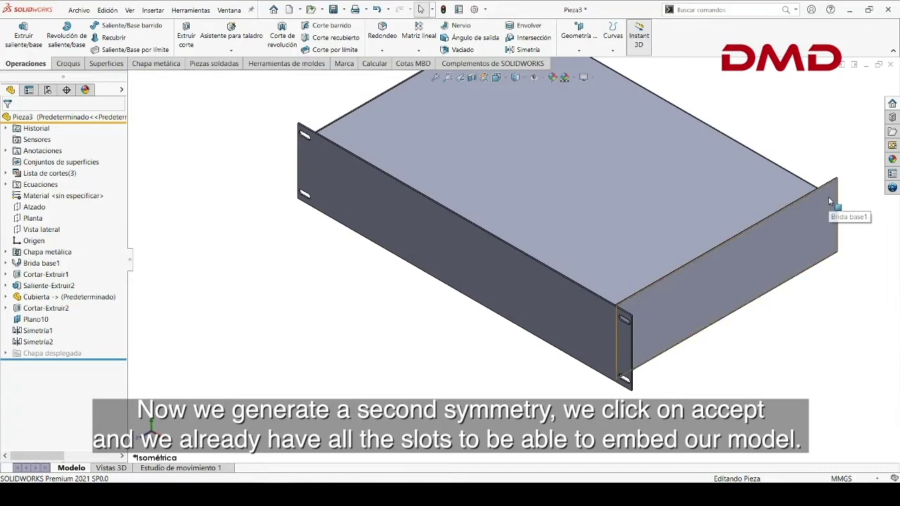
Sketch a 10 mm slot on the side flange face and cut it through all.
right_click(830, 202)
click(785, 185)
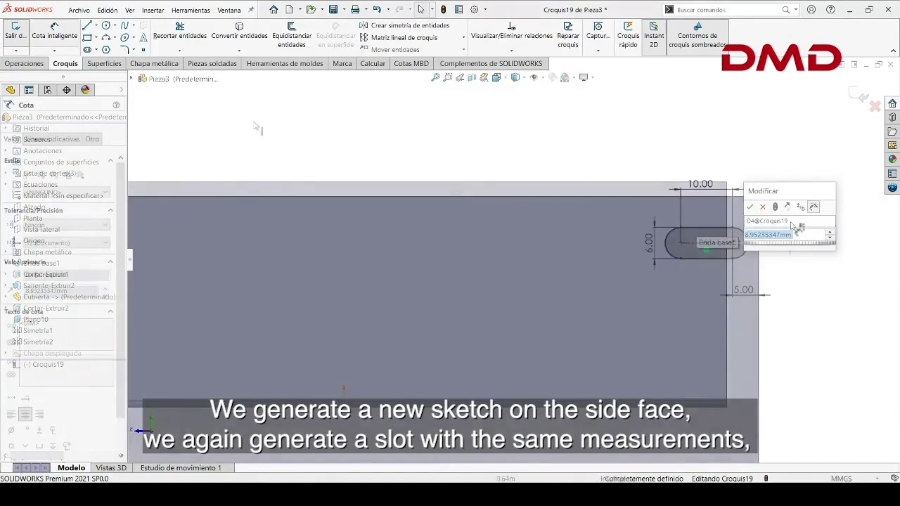
text(10)
key(Return)
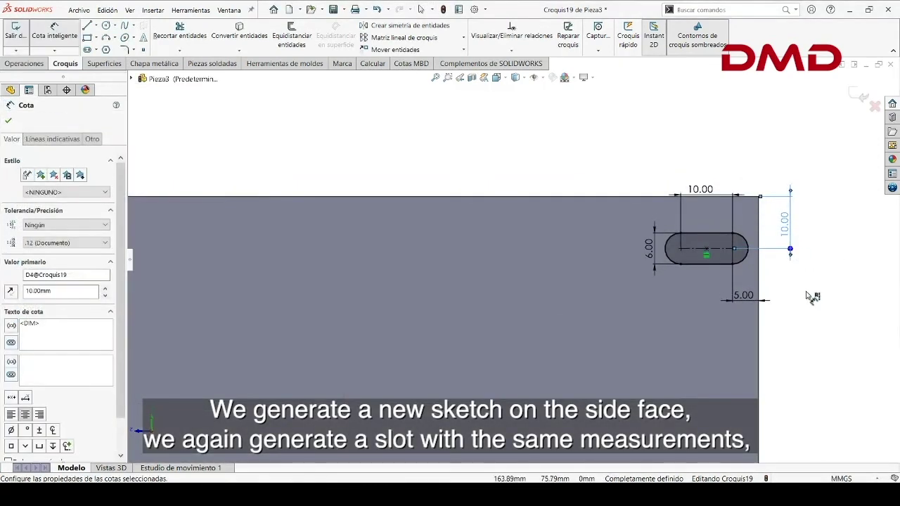
key(Escape)
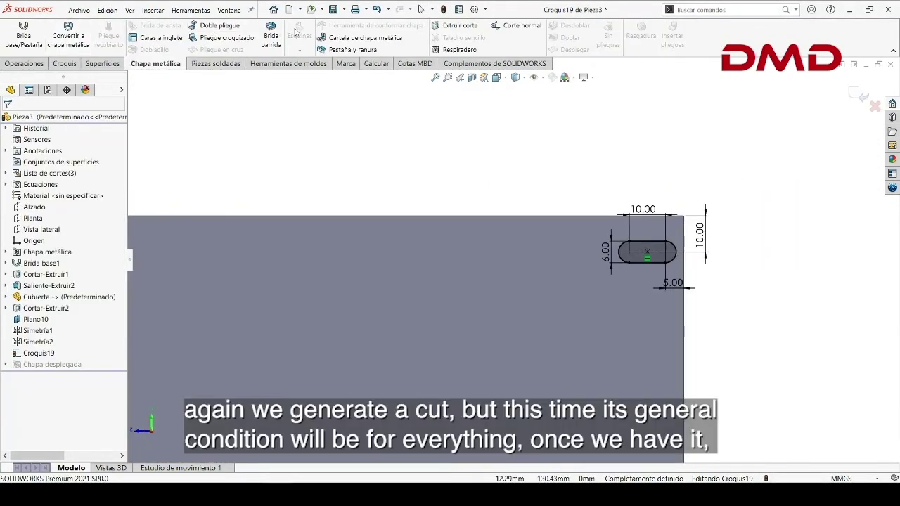
click(445, 30)
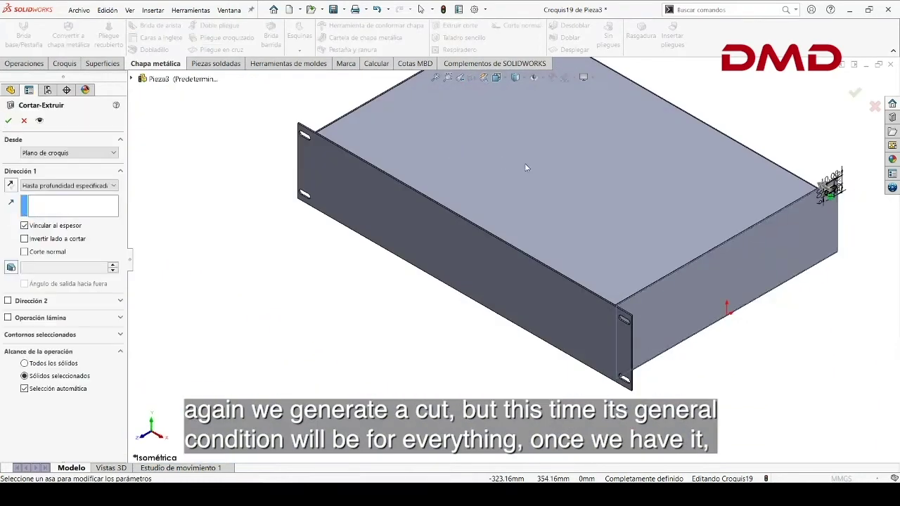
click(68, 186)
click(51, 210)
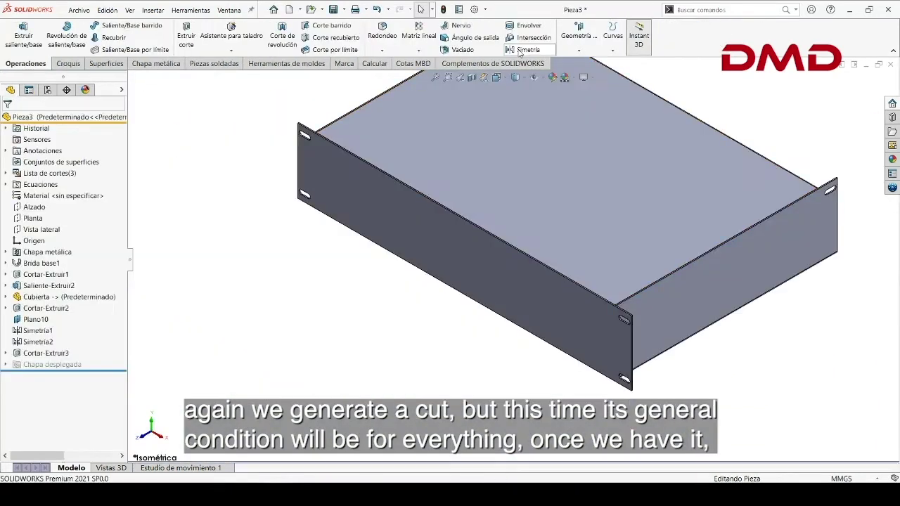
Mirror the side slot cut across Plano10.
click(131, 79)
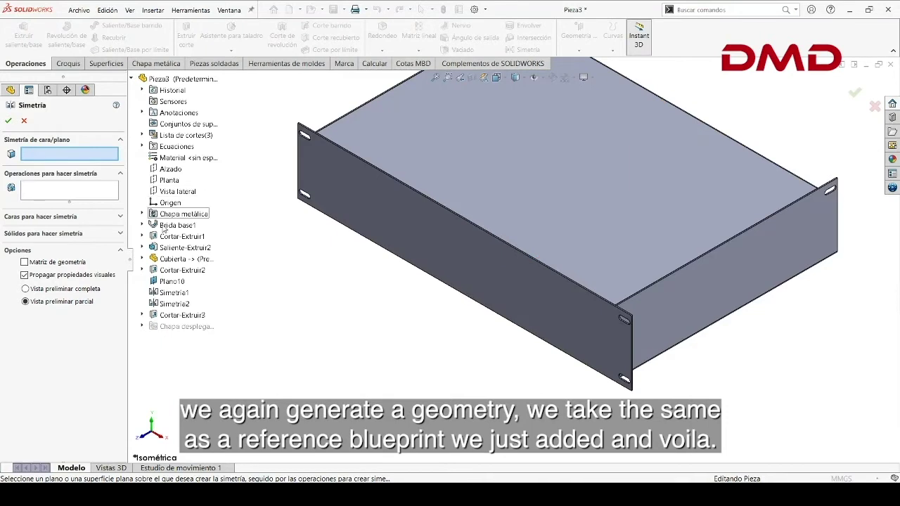
click(170, 281)
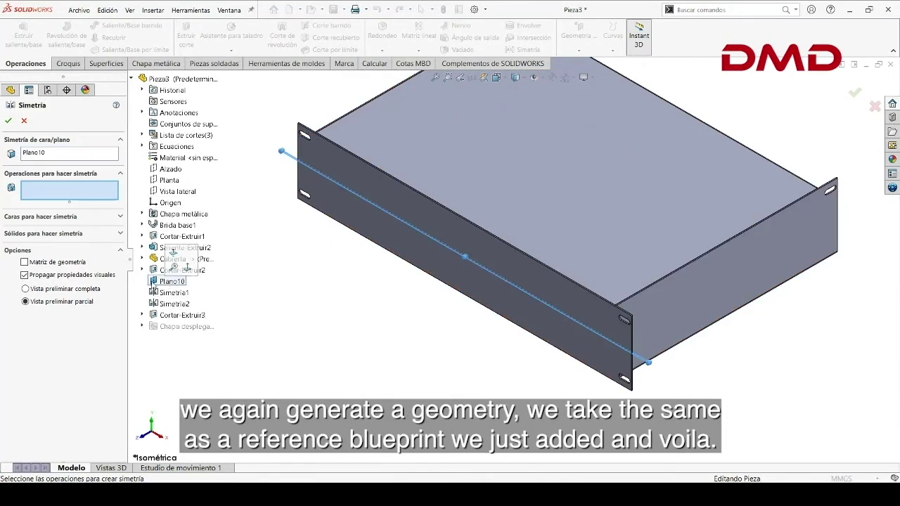
click(776, 243)
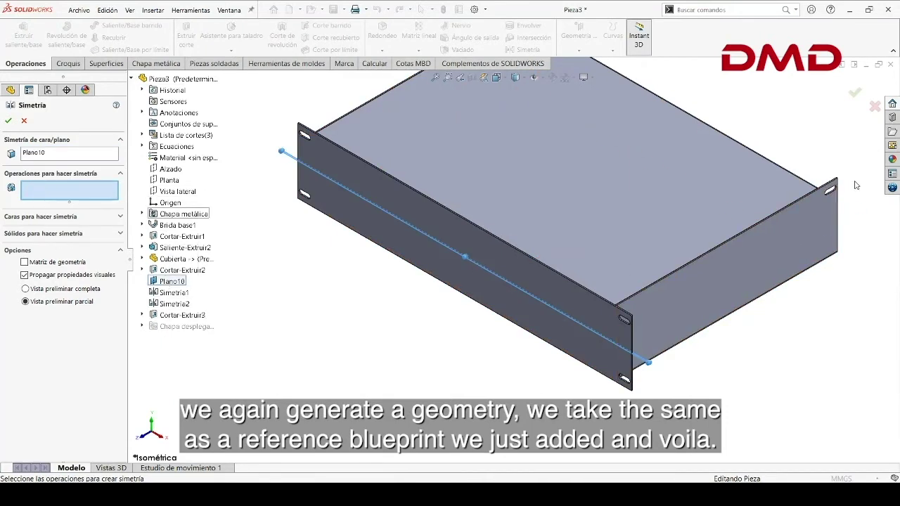
scroll(553, 312, down, 5)
key(Return)
scroll(553, 311, up, 5)
scroll(399, 388, down, 2)
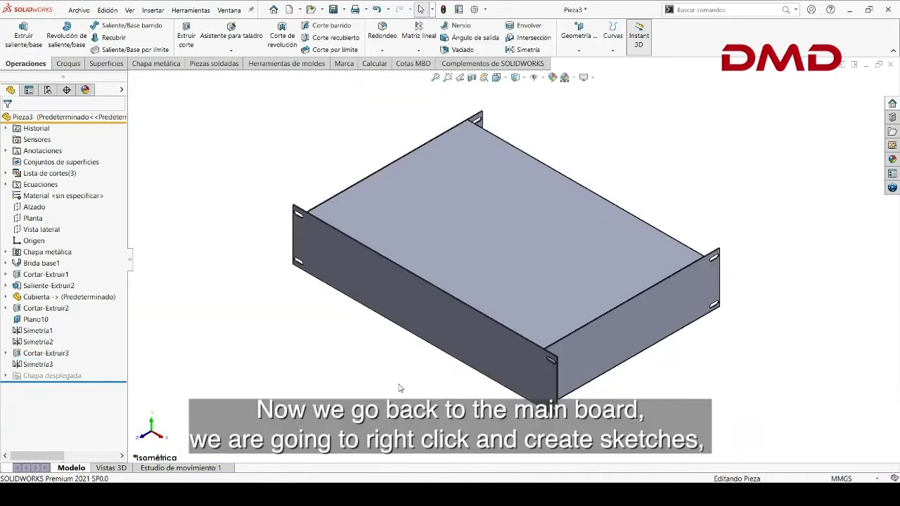
Sketch a Ø20 knob circle on the front panel face.
right_click(453, 343)
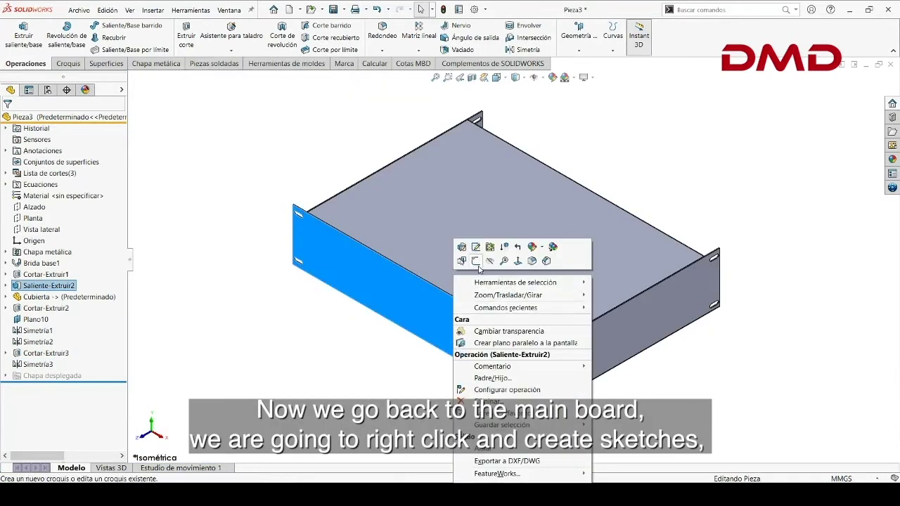
click(476, 261)
click(516, 351)
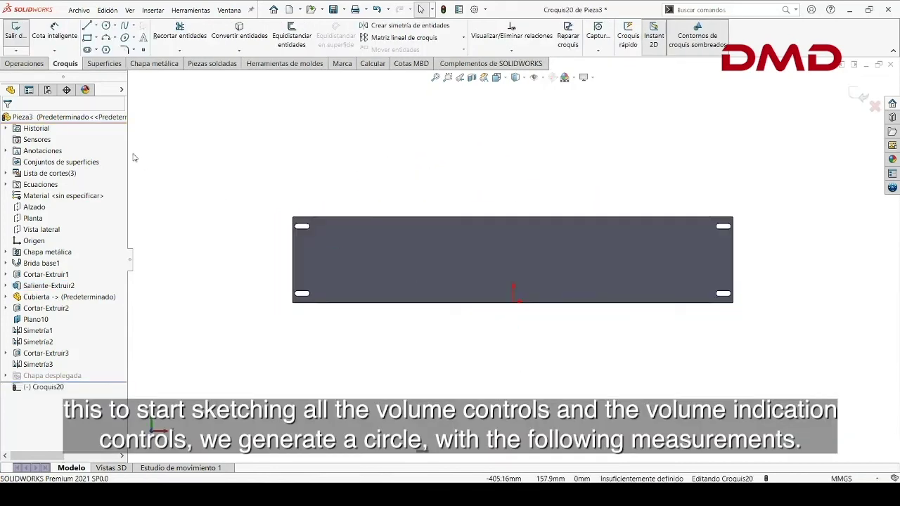
click(106, 25)
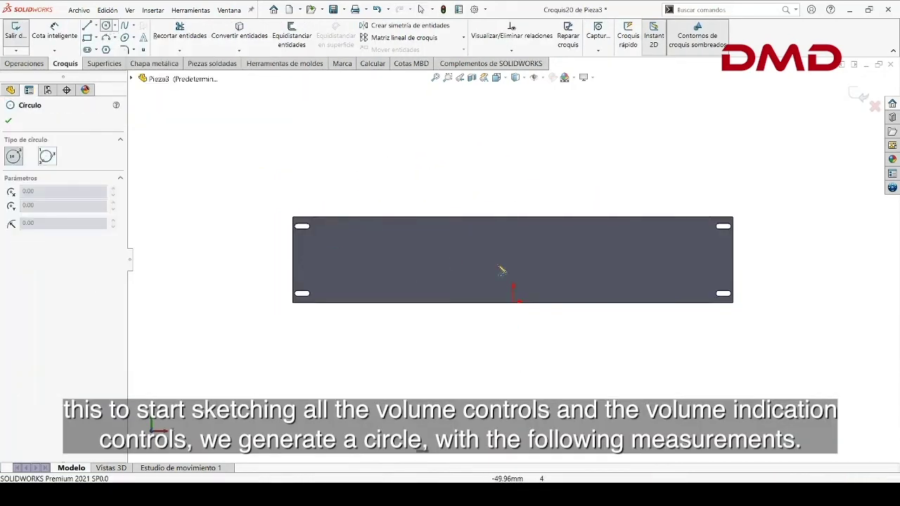
click(597, 252)
click(609, 270)
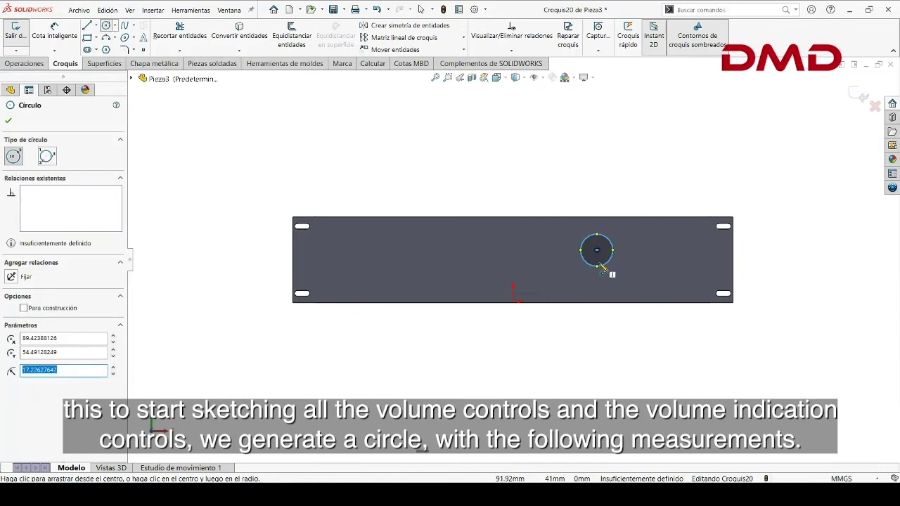
key(Escape)
click(597, 251)
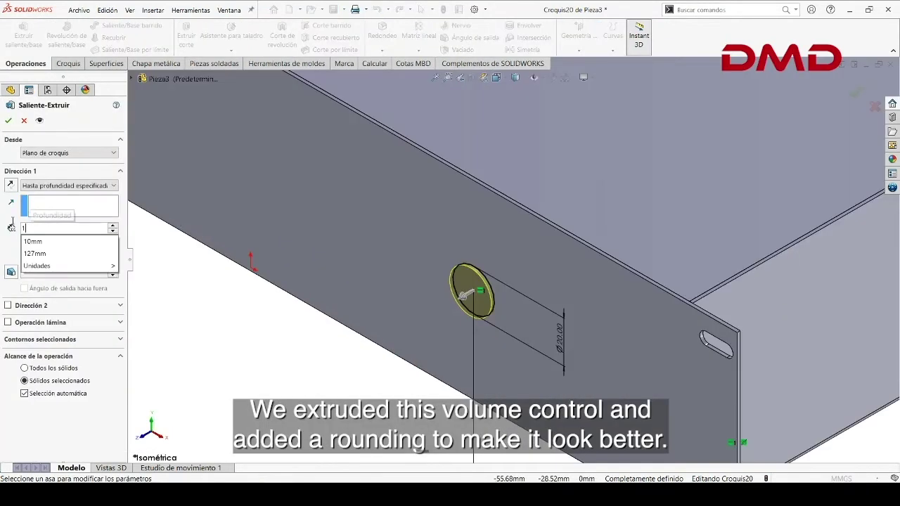
Extrude the knob 12.70 mm and round its front edge.
text(.7)
key(Return)
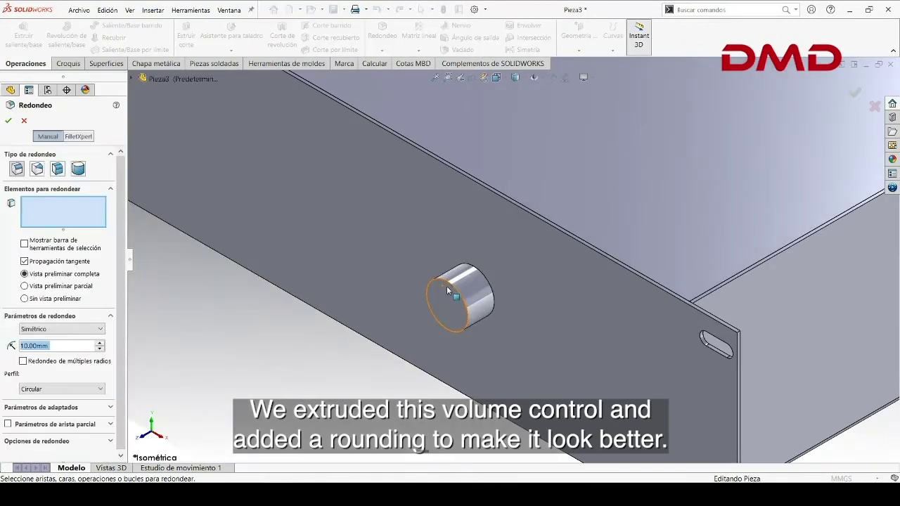
click(452, 285)
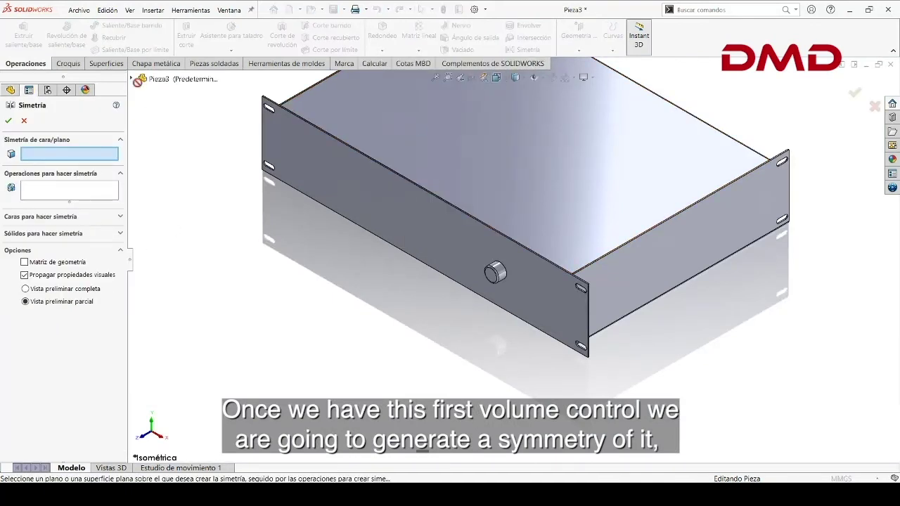
Mirror the knob boss and its fillet across Vista lateral.
click(132, 81)
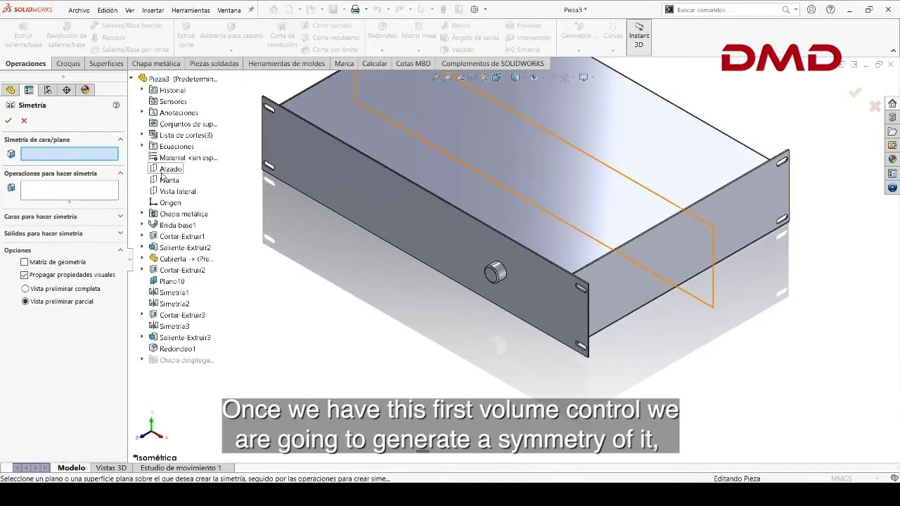
click(177, 192)
click(184, 338)
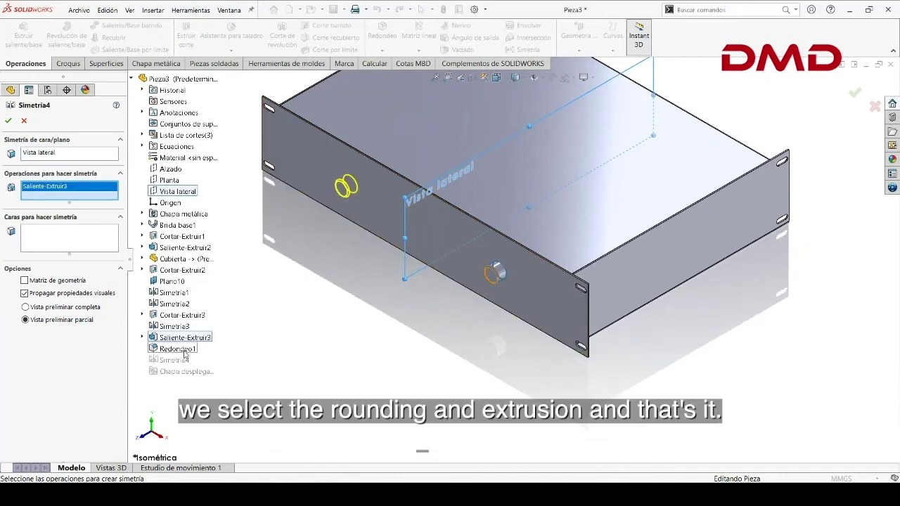
click(177, 349)
click(8, 121)
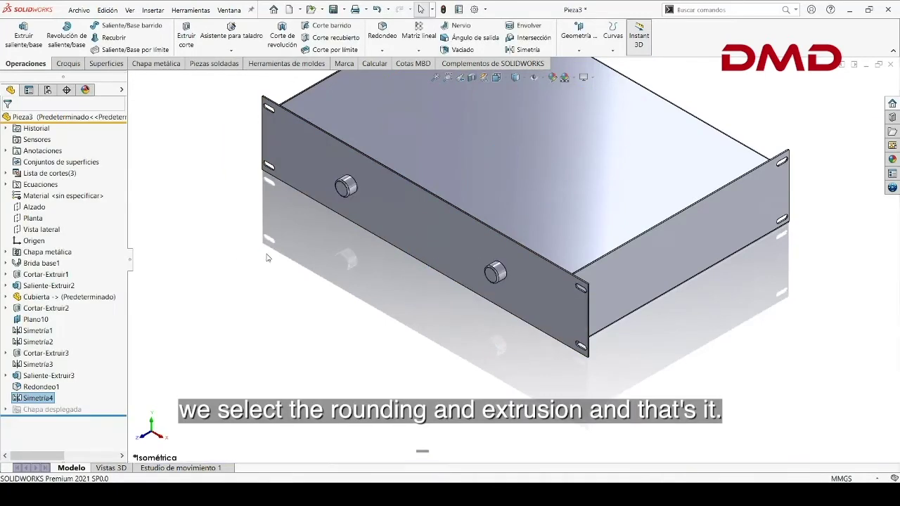
Sketch a Ø6 indicator circle beside the knob and pattern it three times, 10 mm apart.
right_click(446, 242)
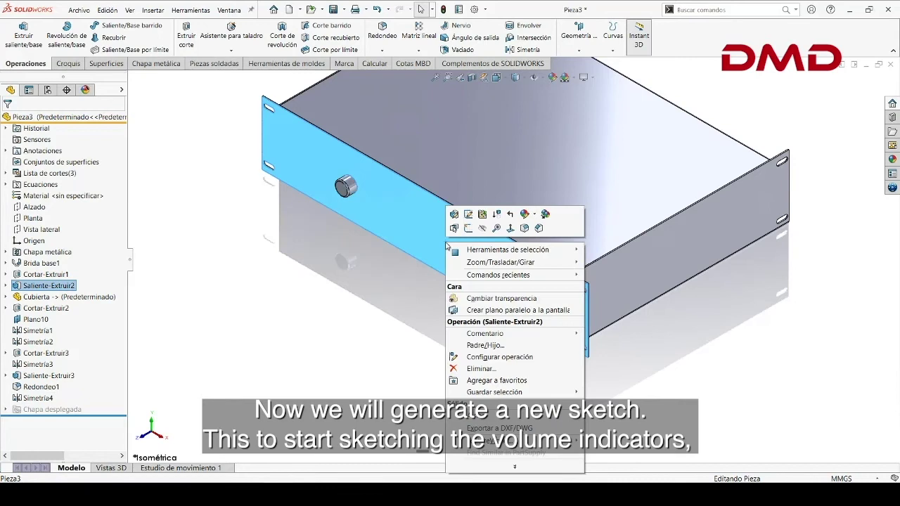
click(469, 228)
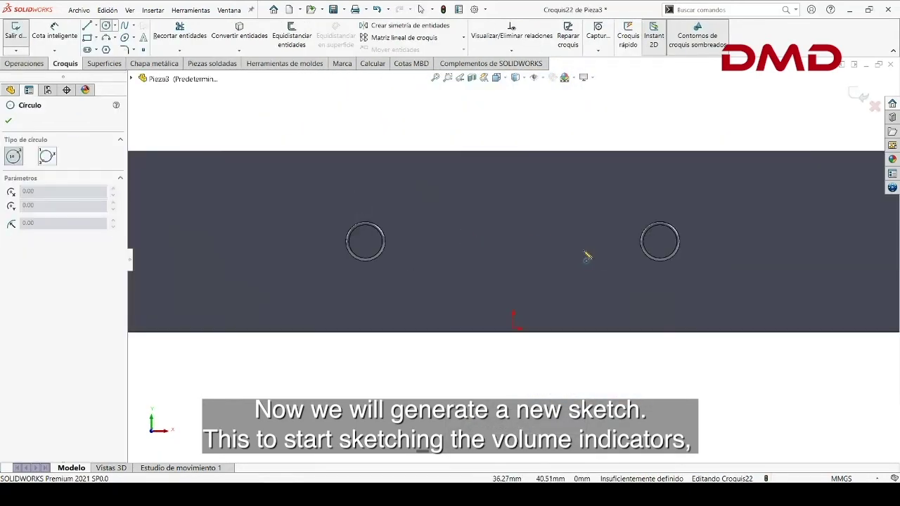
drag(584, 244, 597, 246)
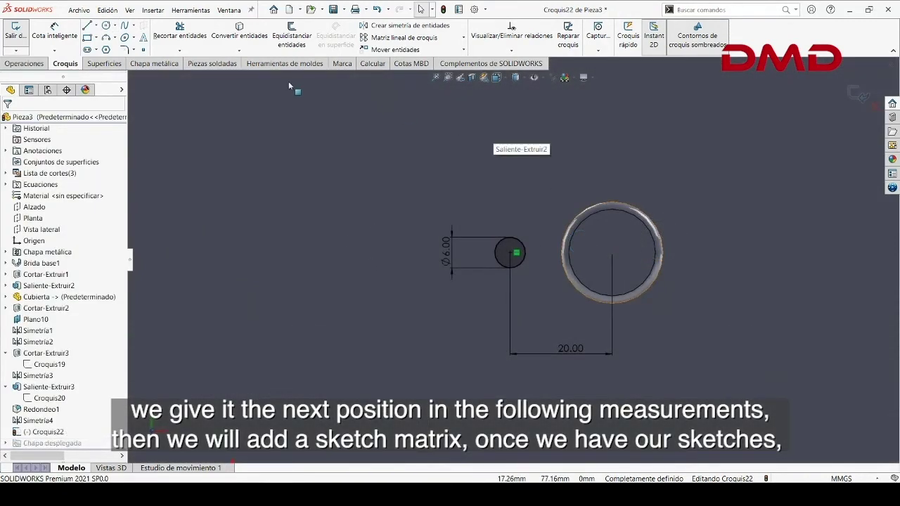
click(401, 40)
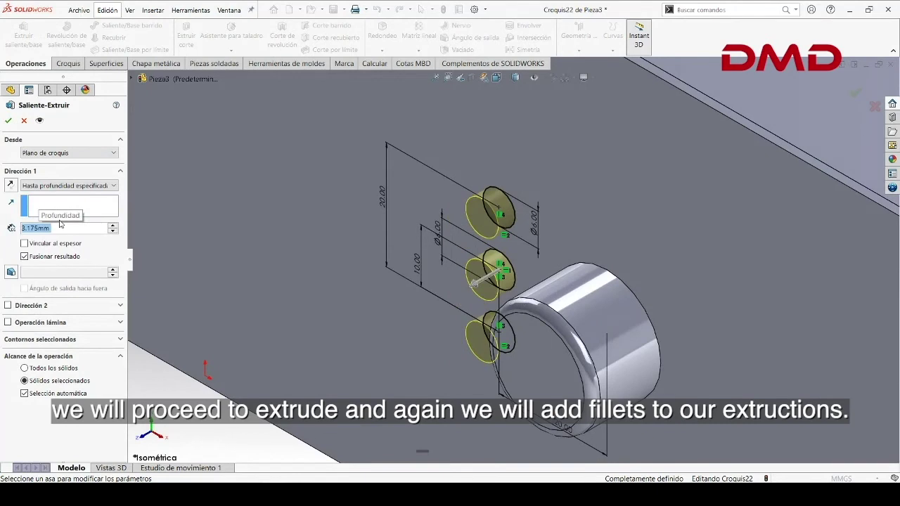
Extrude the three indicators and round their edges at 1 mm.
key(Return)
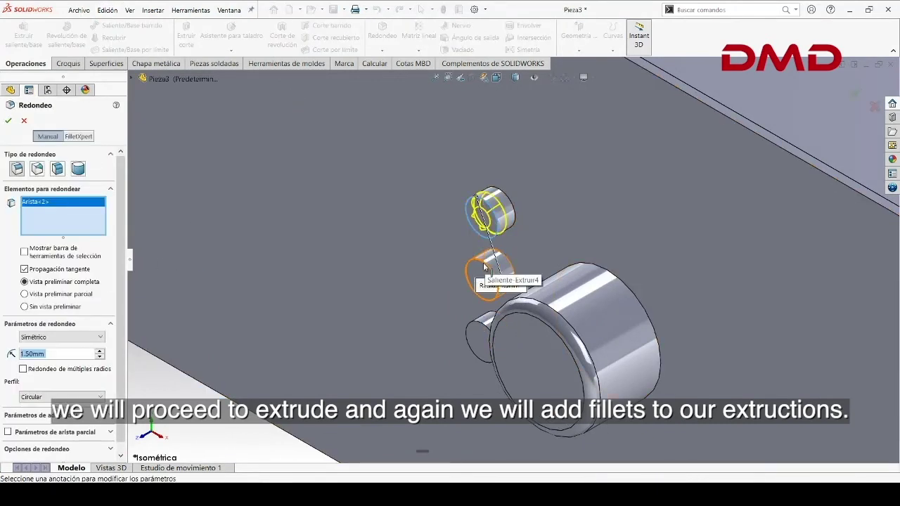
click(484, 266)
click(479, 326)
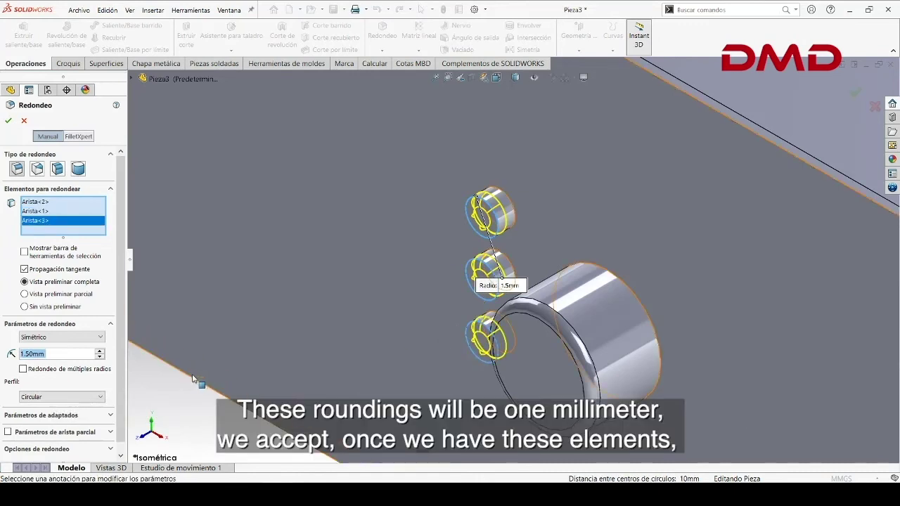
text(1)
key(Return)
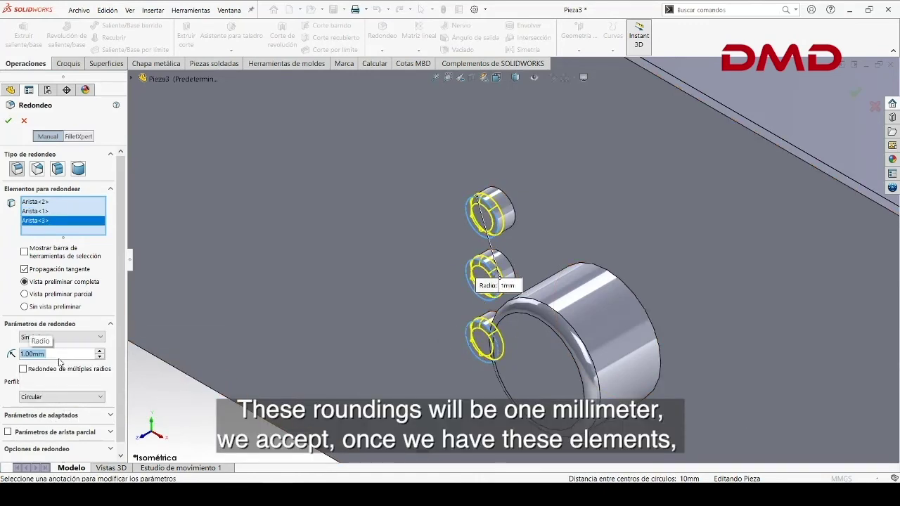
key(Return)
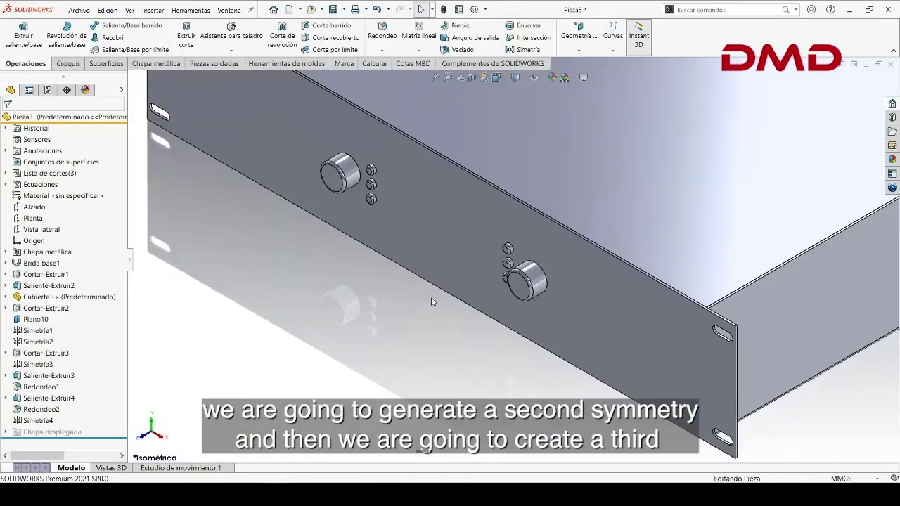
Sketch the power button circle centred between the knobs on the front panel.
right_click(430, 255)
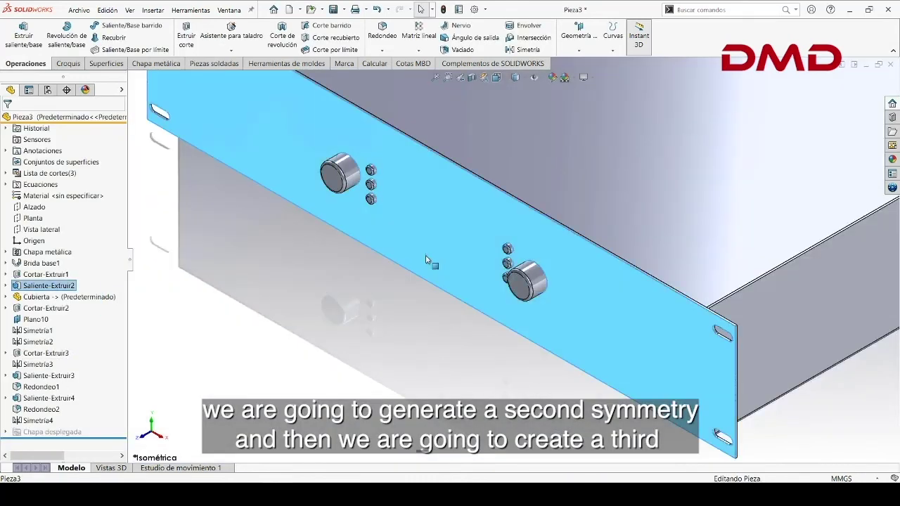
click(451, 244)
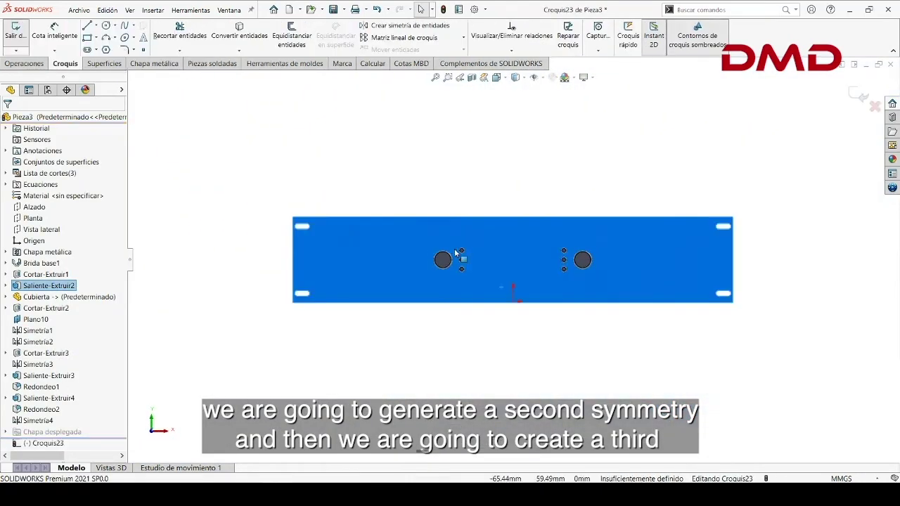
click(106, 25)
scroll(512, 263, down, 4)
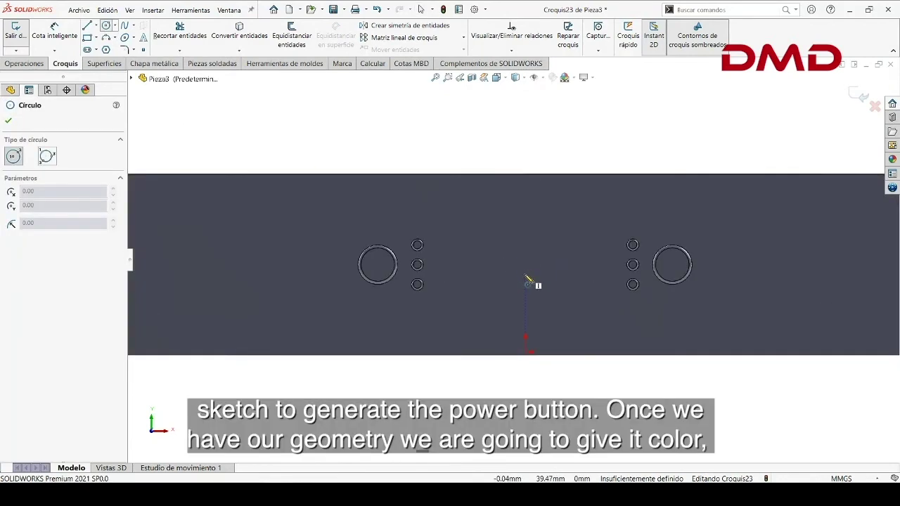
click(525, 276)
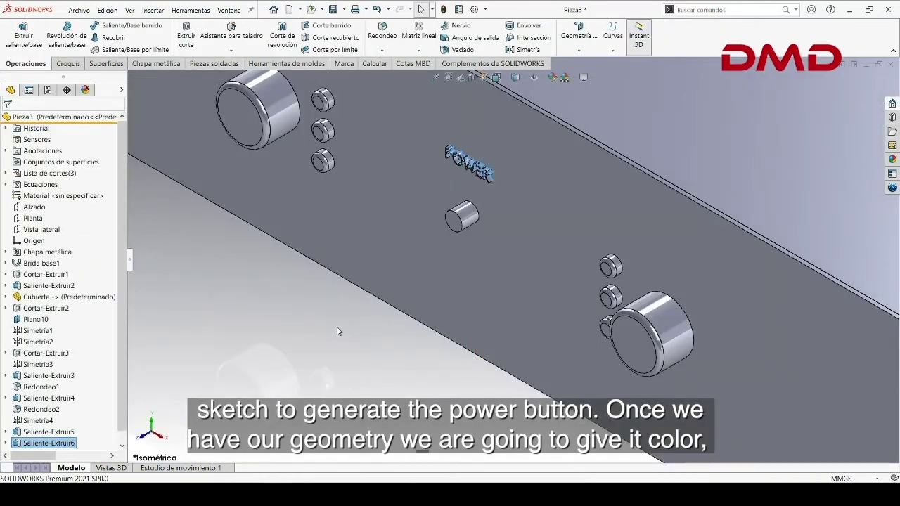
key(f)
right_click(71, 116)
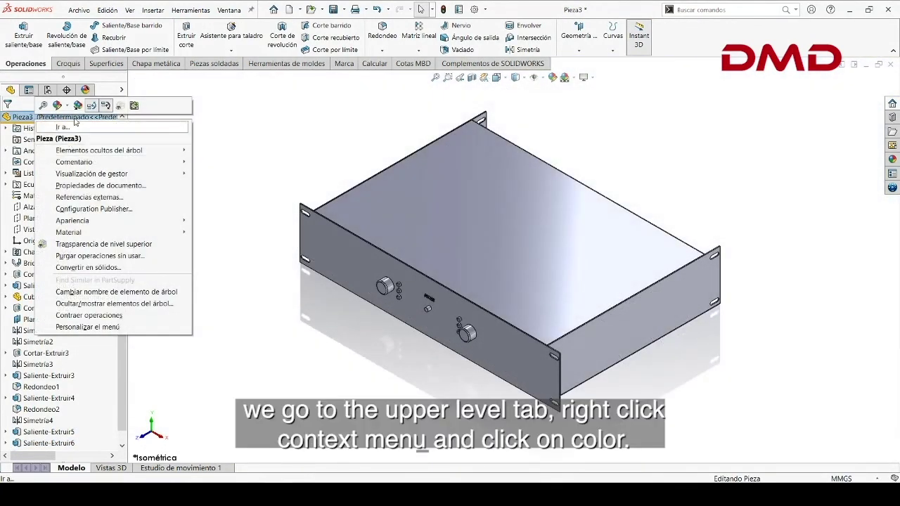
mouse_move(57, 106)
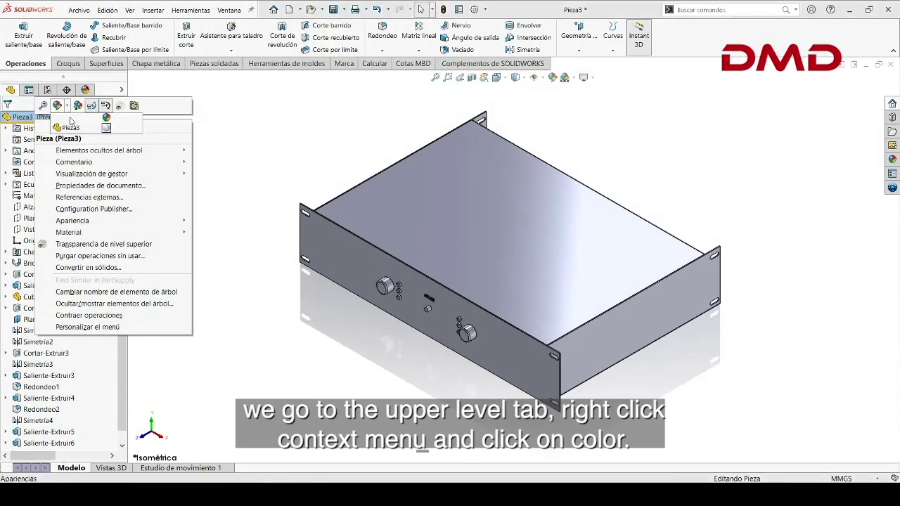
Apply near-black colour to the chassis and knob features instead of the whole part.
click(105, 128)
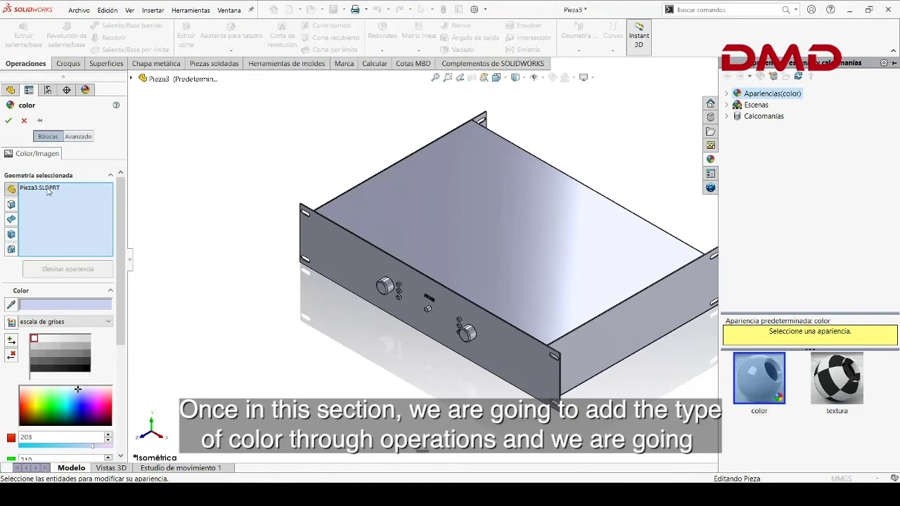
right_click(48, 192)
click(57, 195)
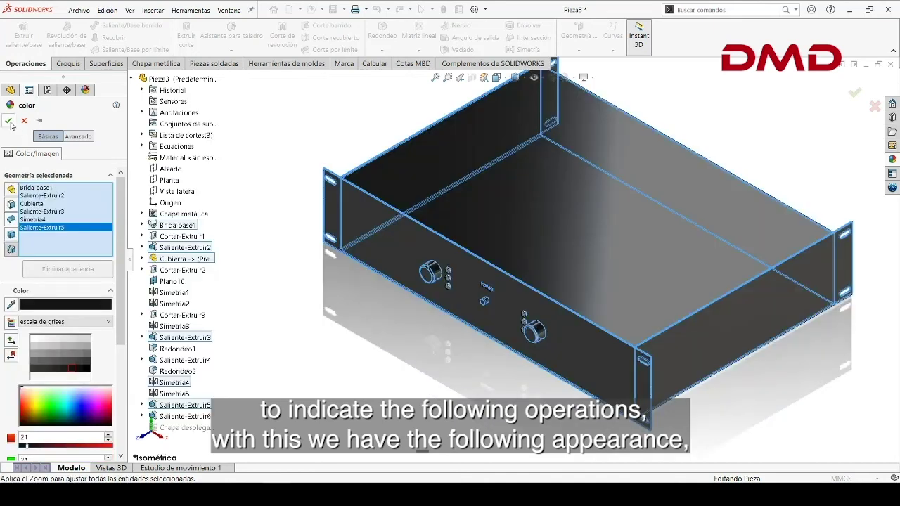
middle_drag(450, 280, 292, 319)
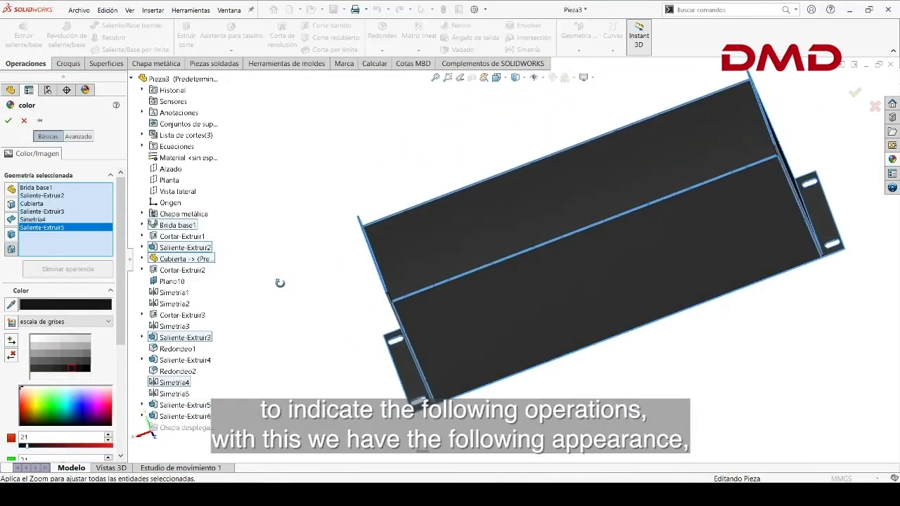